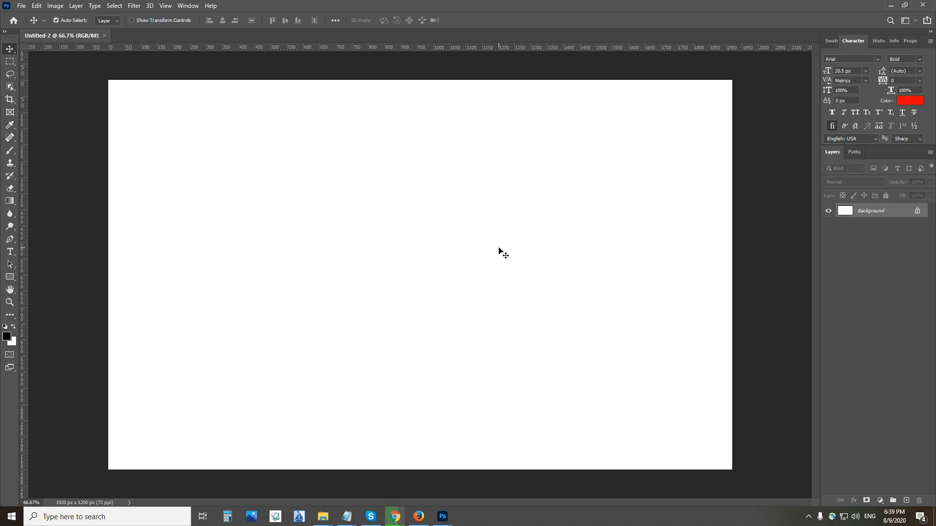
# Step: Switch to File Explorer and locate the man-5410016_1920 photo in the Downloads folder
pyautogui.moveTo(323, 517)
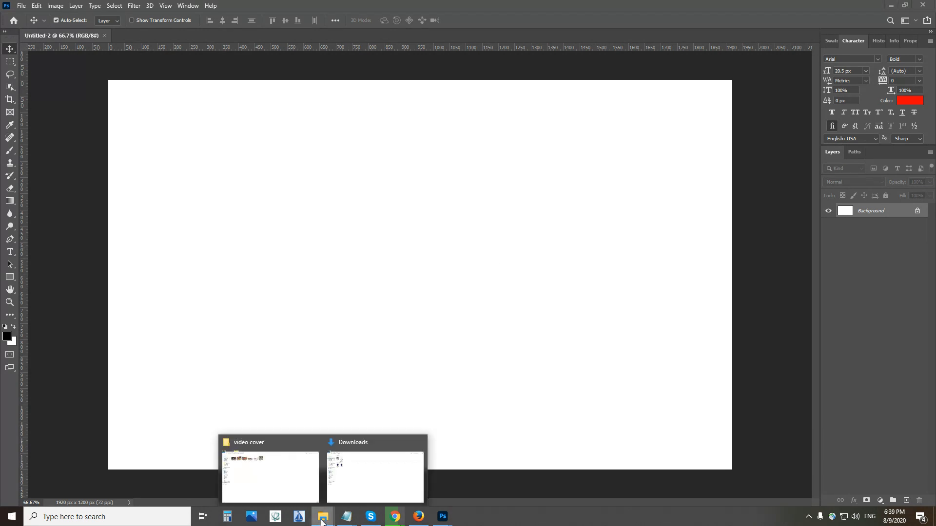
pyautogui.click(354, 453)
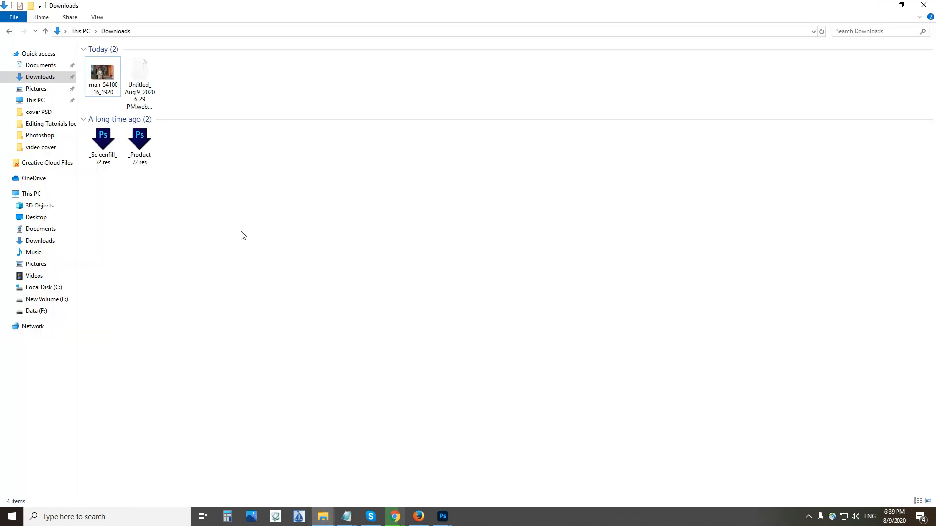
pyautogui.click(107, 88)
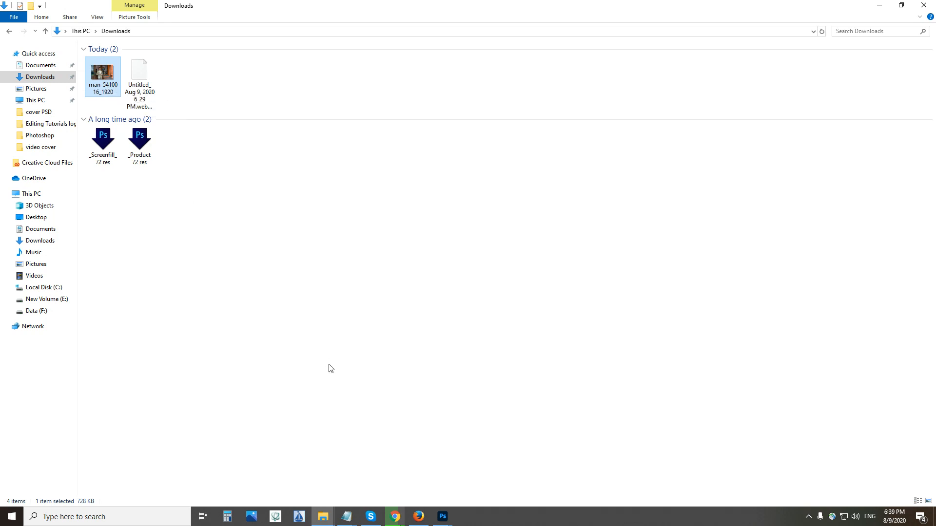
# Step: Switch to Chrome, browse the business photos on Pixabay, and return to the blank Photoshop document
pyautogui.click(388, 515)
pyautogui.click(370, 480)
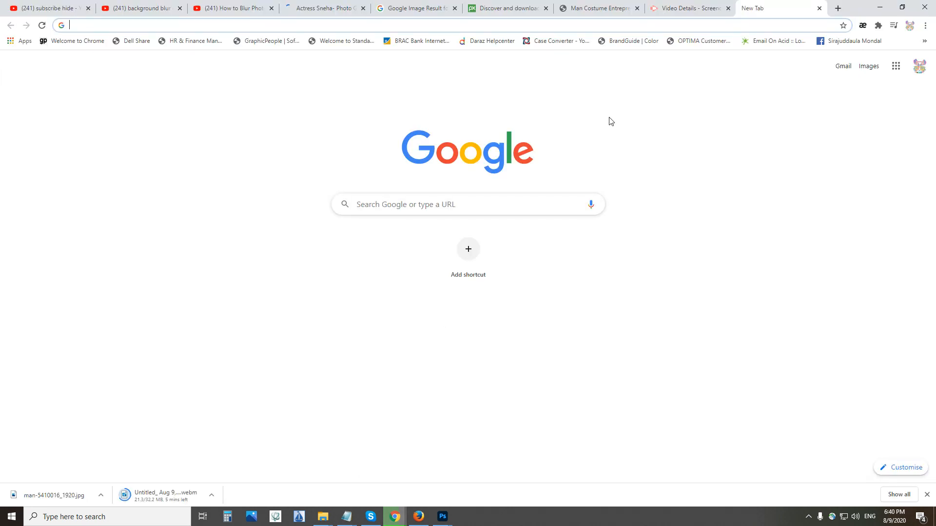
pyautogui.click(506, 8)
pyautogui.scroll(8, 579, 330)
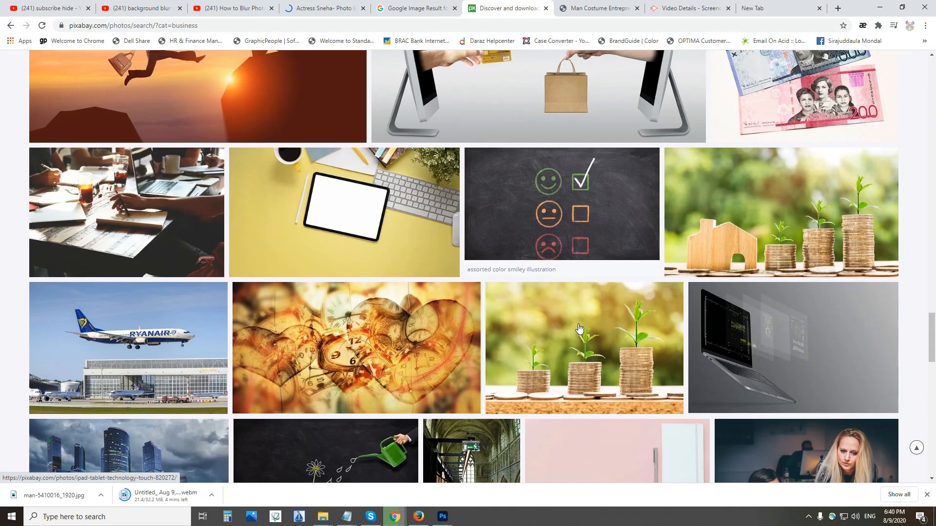
pyautogui.scroll(-4, 579, 331)
pyautogui.scroll(2, 579, 332)
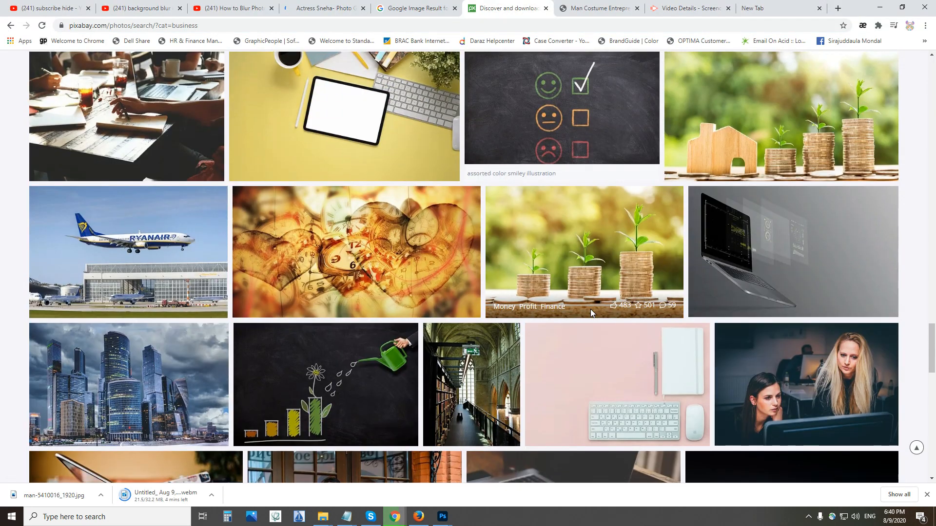
pyautogui.moveTo(447, 521)
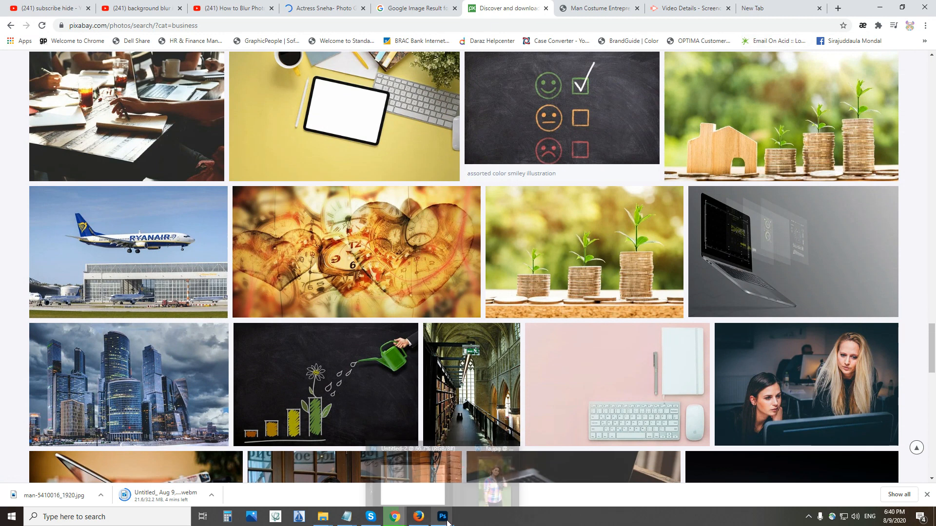
pyautogui.click(427, 492)
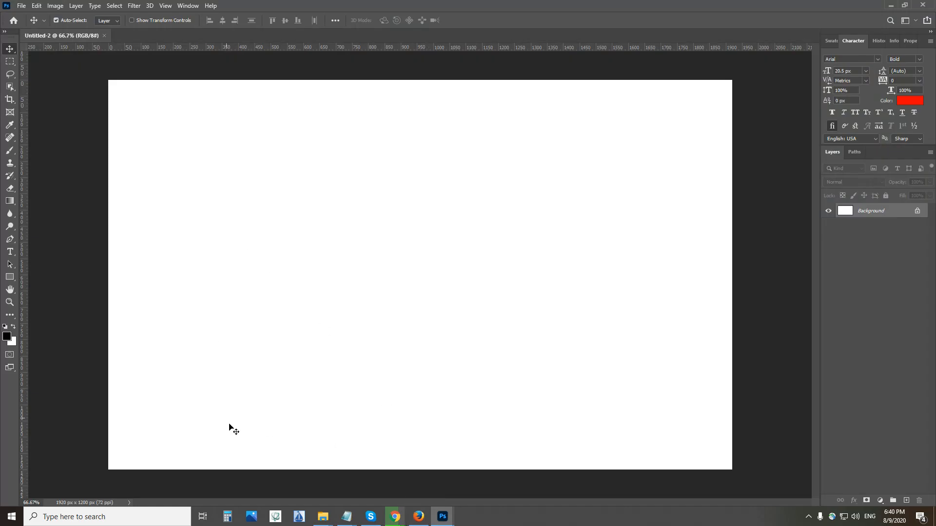
# Step: Open the man-5410016_1920 photo from the Downloads folder as a separate Photoshop document
pyautogui.moveTo(318, 519)
pyautogui.click(375, 473)
pyautogui.moveTo(102, 76); pyautogui.dragTo(306, 36)
# Step: Close the floating fa.jpg document without saving its changes
pyautogui.moveTo(443, 516)
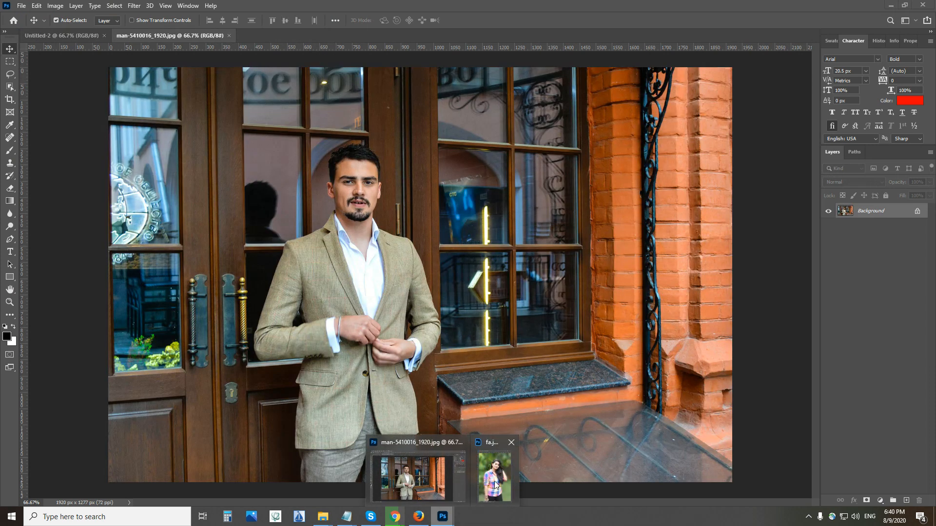
pyautogui.click(512, 443)
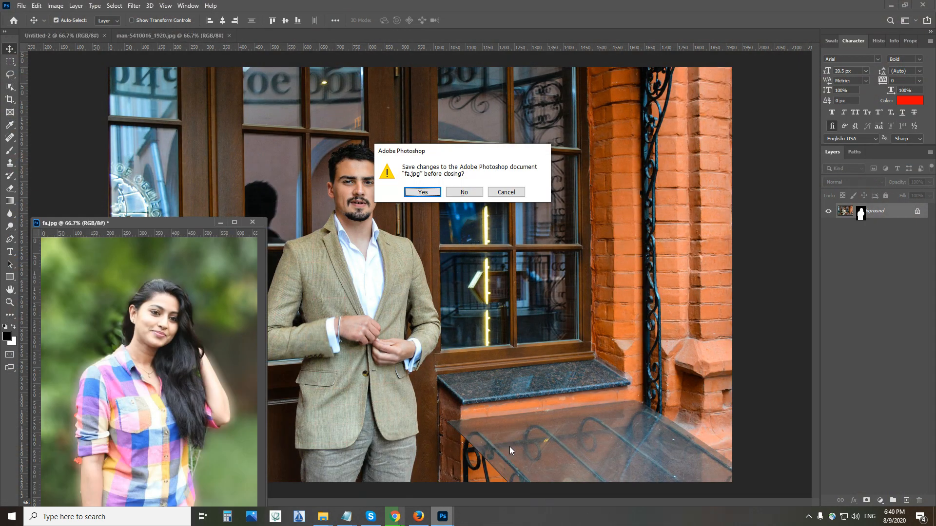
pyautogui.click(471, 193)
# Step: Unlock the photo's background layer and duplicate it within the same document
pyautogui.click(917, 210)
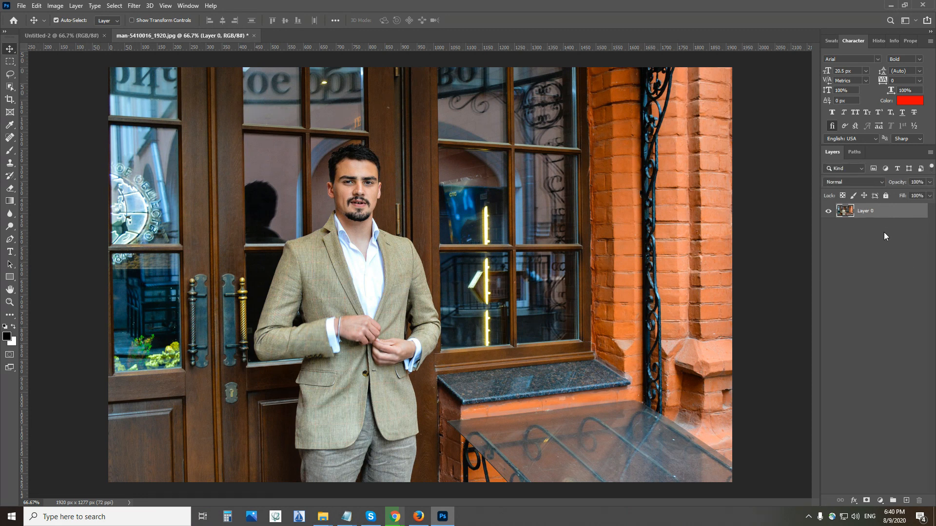
pyautogui.rightClick(883, 211)
pyautogui.click(804, 150)
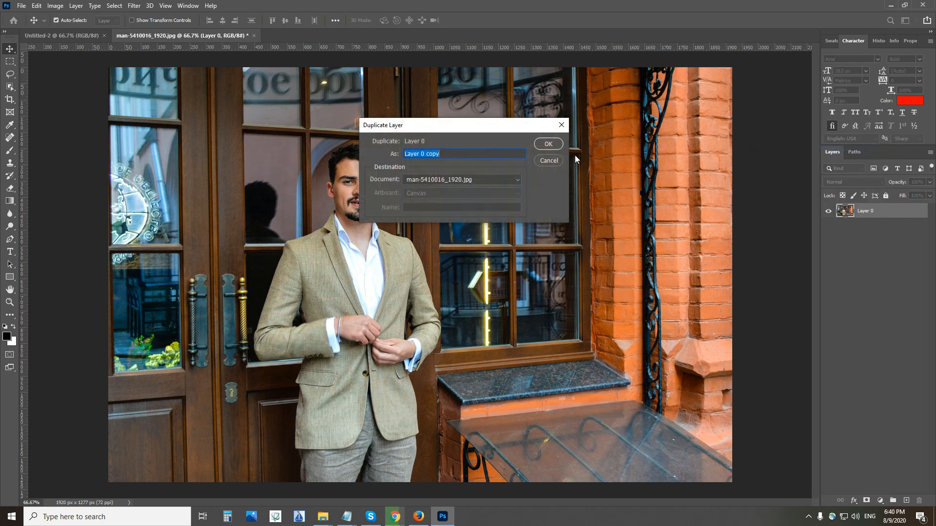
pyautogui.click(548, 144)
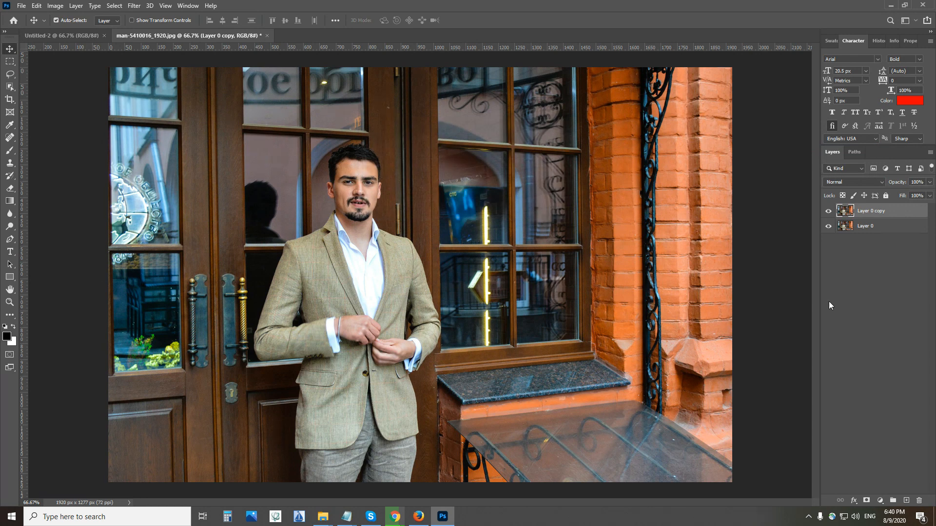
# Step: Select the man on the duplicate layer with the Object Selection tool in Rectangle mode
pyautogui.click(9, 87)
pyautogui.click(58, 88)
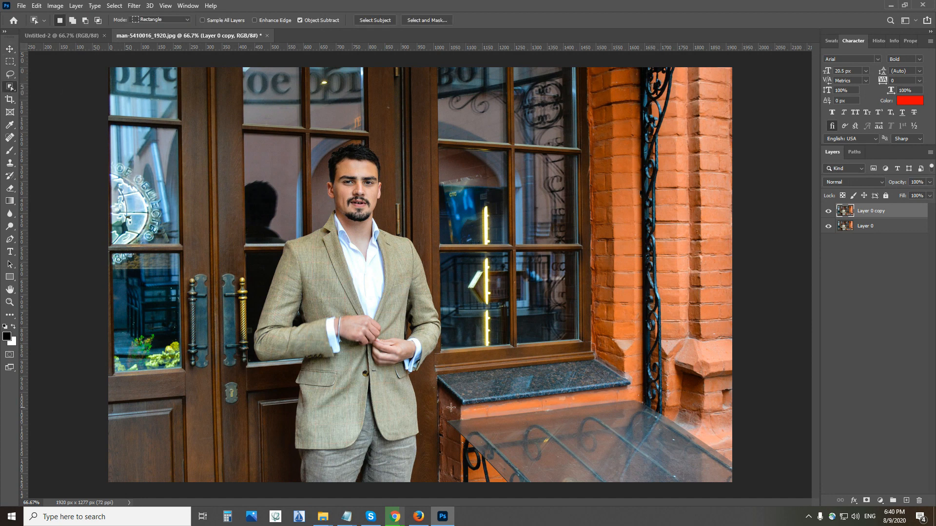
pyautogui.moveTo(422, 482); pyautogui.dragTo(208, 147)
# Step: Cut the selected man from the duplicate layer and paste him onto a new empty layer
pyautogui.click(36, 6)
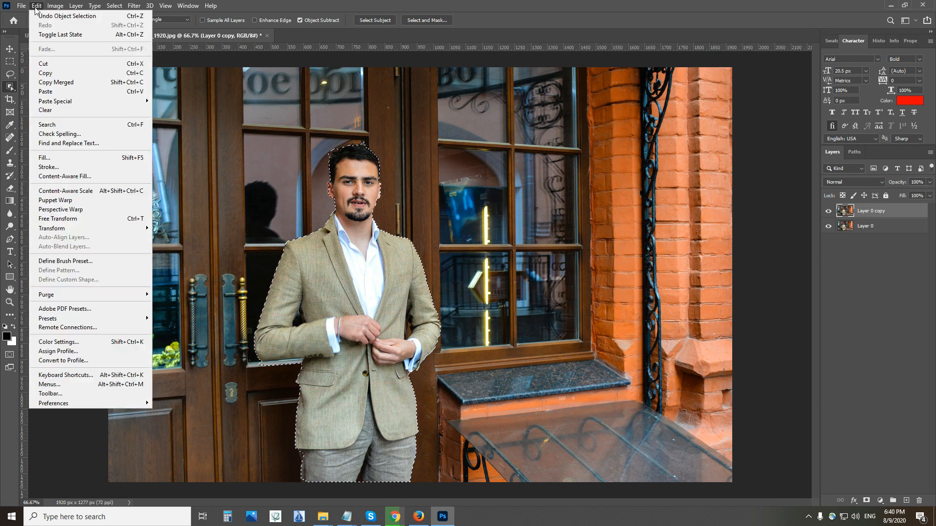
pyautogui.click(44, 63)
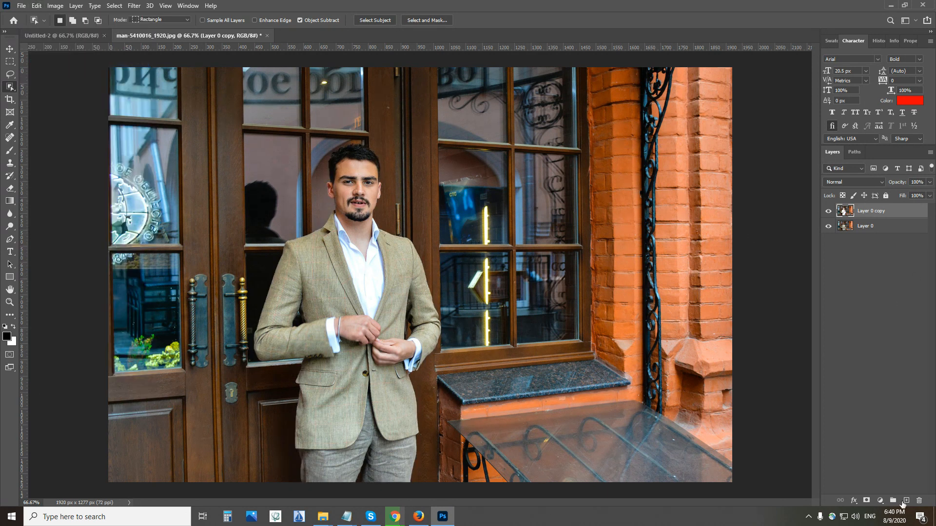
pyautogui.click(907, 501)
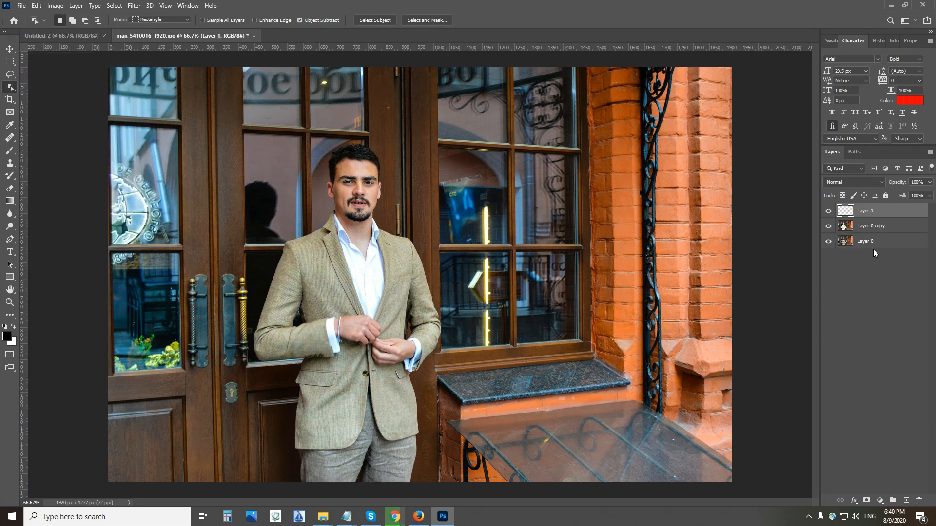
pyautogui.click(36, 6)
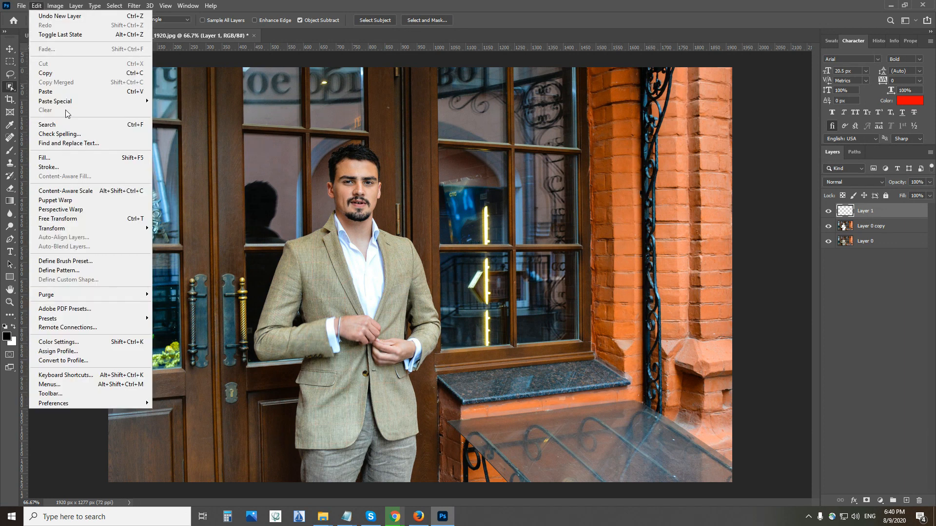
pyautogui.click(49, 95)
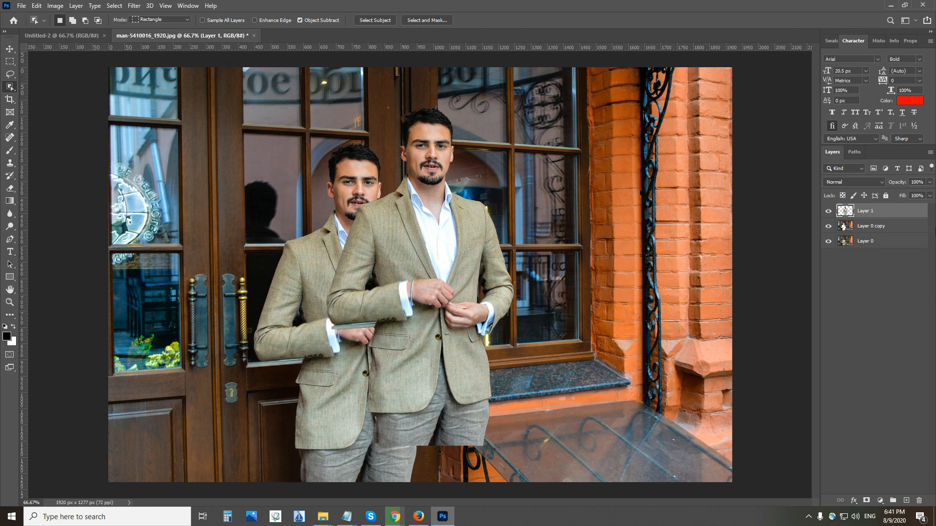
# Step: Delete the leftover duplicate layer from which the man was cut
pyautogui.click(875, 226)
pyautogui.rightClick(888, 231)
pyautogui.click(805, 155)
pyautogui.click(423, 192)
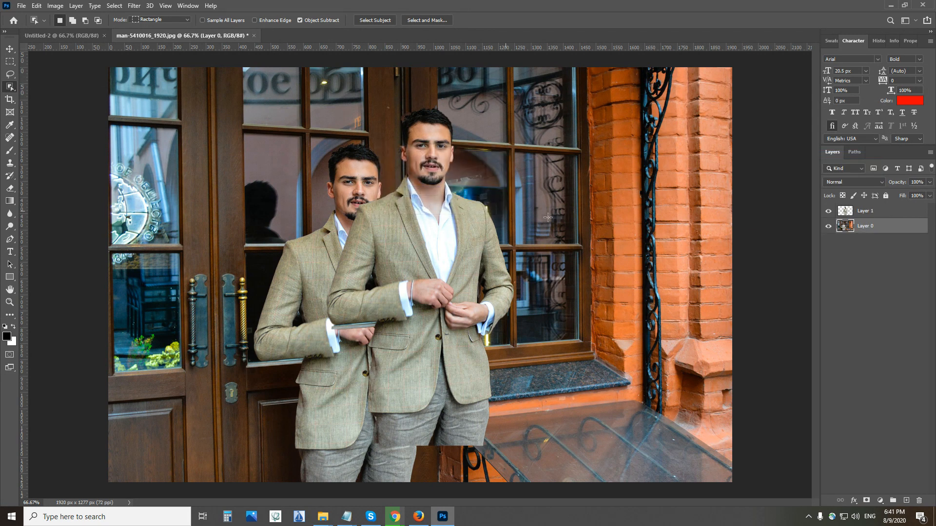
# Step: Hide the original photo layer and move the man cut-out down to the canvas's lower edge
pyautogui.click(828, 226)
pyautogui.click(9, 49)
pyautogui.moveTo(412, 363); pyautogui.dragTo(383, 395)
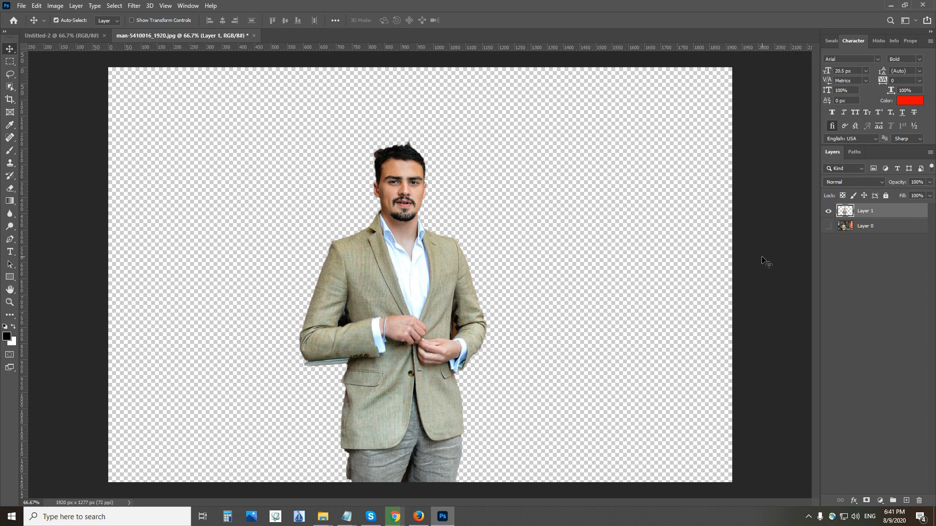
# Step: Place the winnats-pass-5455266_1920 landscape from the Photoshop folder's original image subfolder into the man document
pyautogui.moveTo(327, 520)
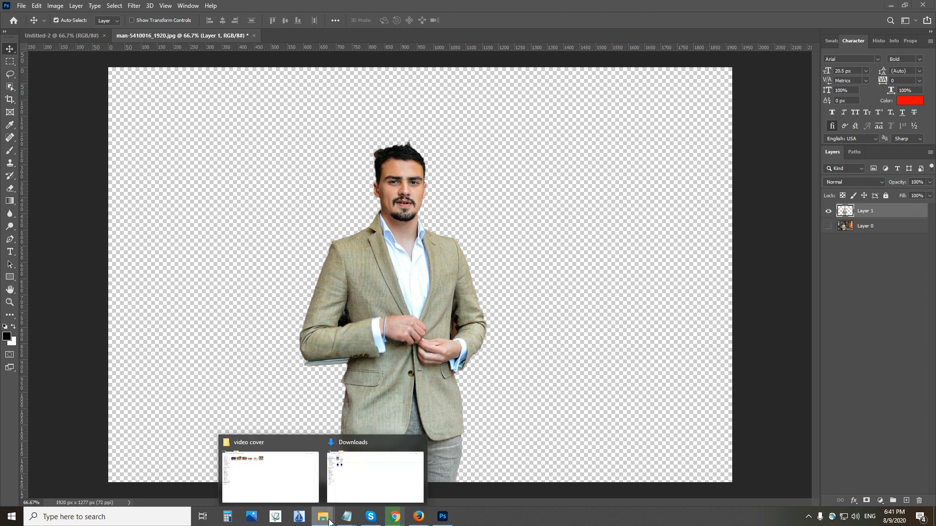
pyautogui.click(352, 473)
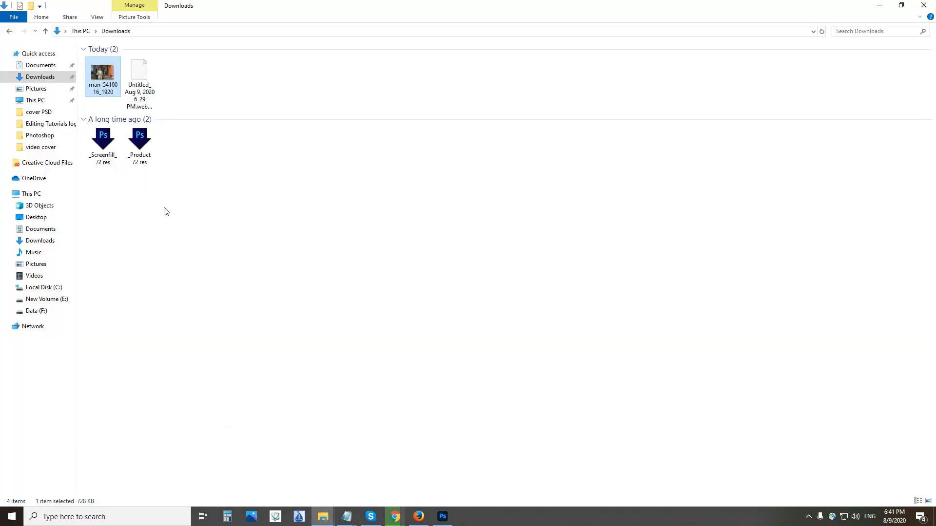
pyautogui.moveTo(314, 516)
pyautogui.click(276, 469)
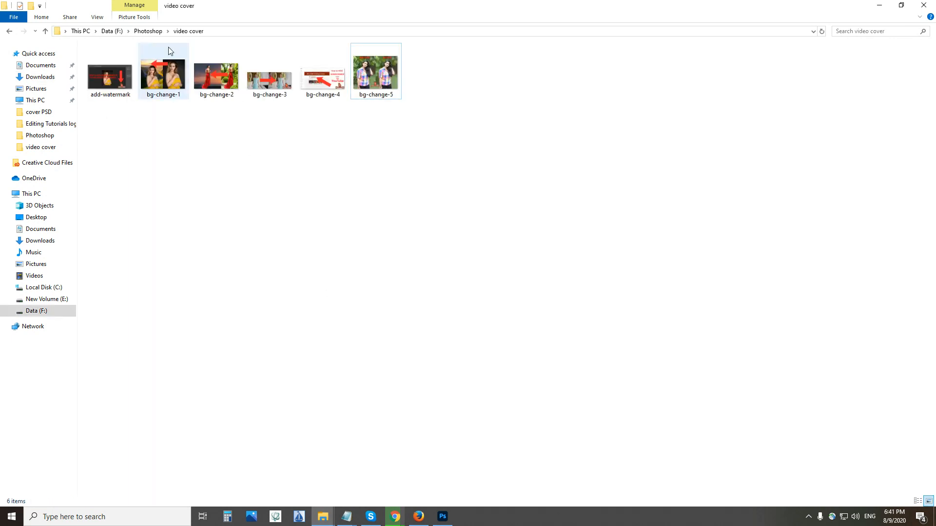
pyautogui.click(148, 30)
pyautogui.doubleClick(117, 91)
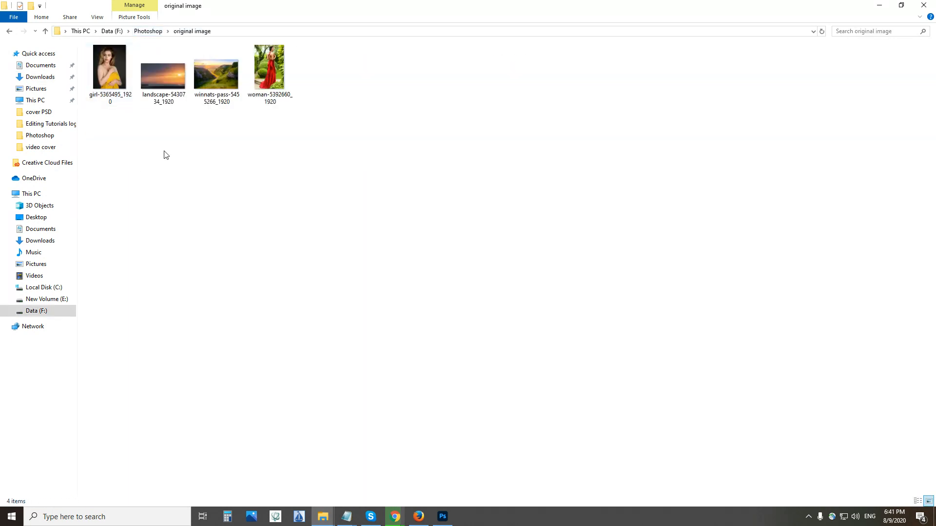
pyautogui.moveTo(171, 93); pyautogui.dragTo(527, 300)
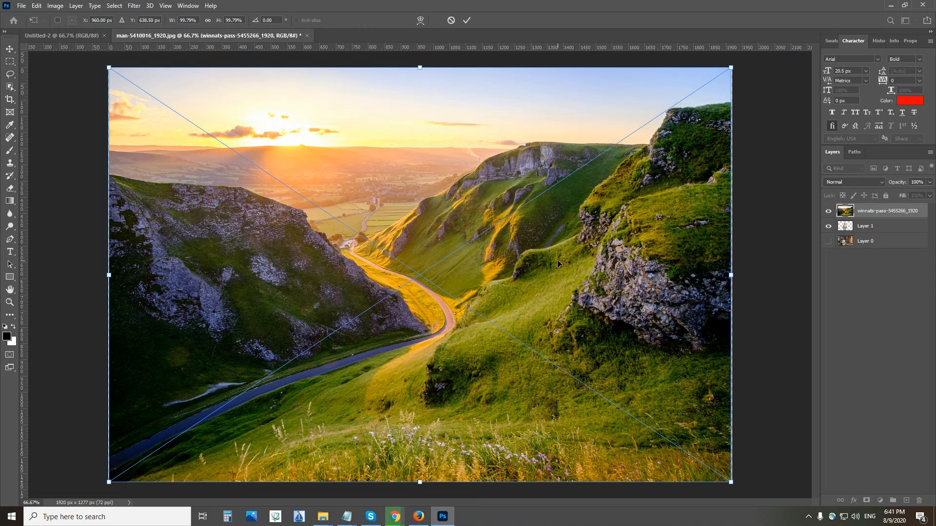
pyautogui.press('Return')
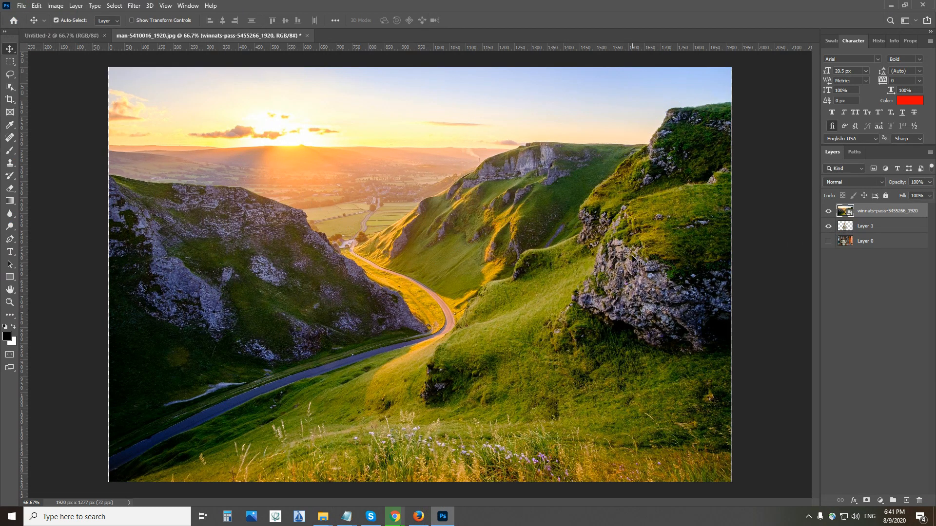
# Step: Scale the landscape to 100.57% to cover the whole canvas and move its layer below the man cut-out
pyautogui.hotkey('ctrl', 't')
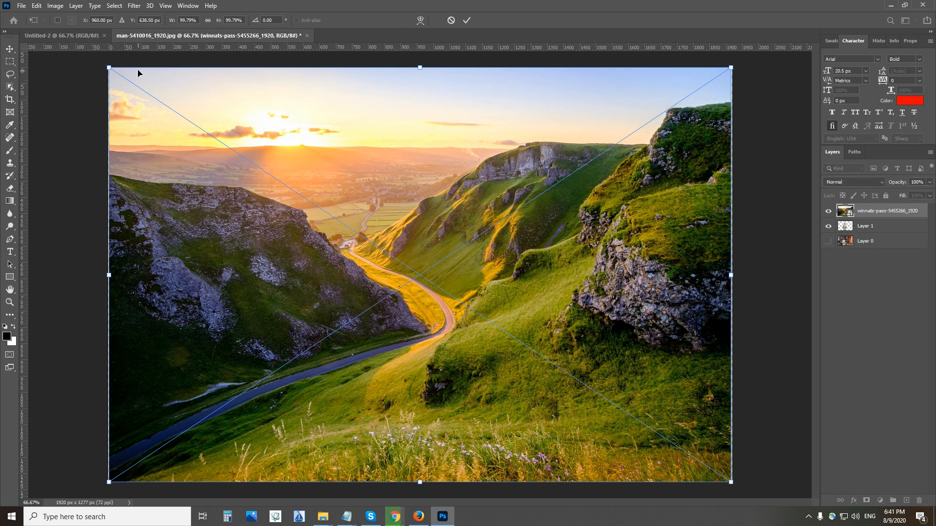
pyautogui.moveTo(110, 68)
pyautogui.mouseDown()
pyautogui.moveTo(101, 71)
pyautogui.moveTo(108, 66)
pyautogui.mouseUp()
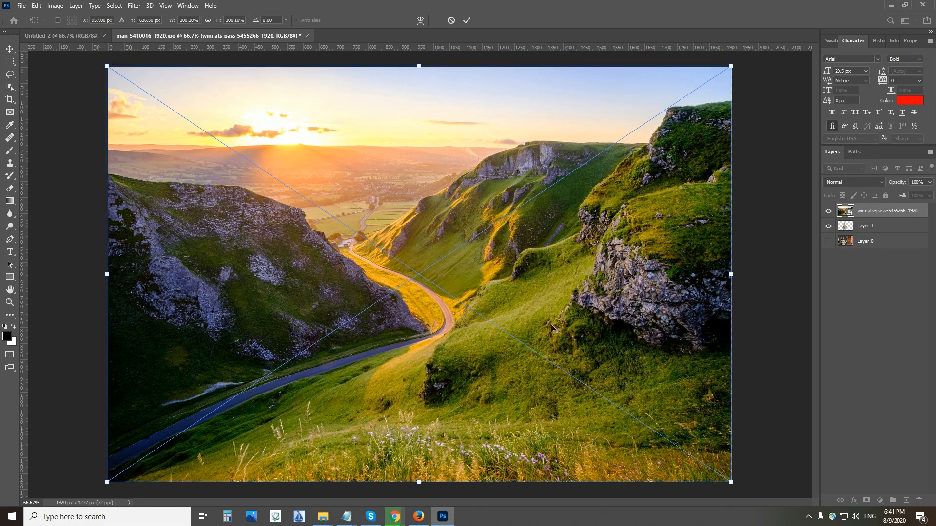
pyautogui.moveTo(731, 476); pyautogui.dragTo(732, 483)
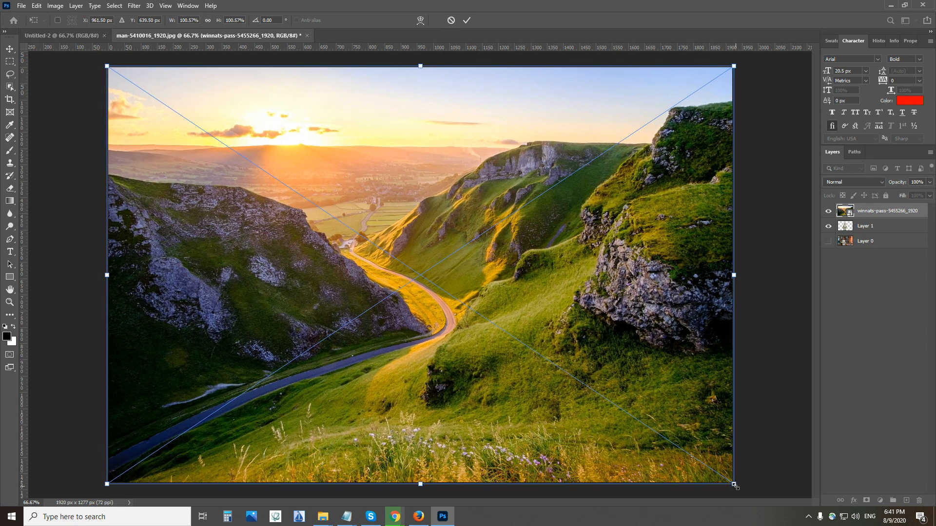
pyautogui.press('Return')
pyautogui.moveTo(884, 217); pyautogui.dragTo(878, 234)
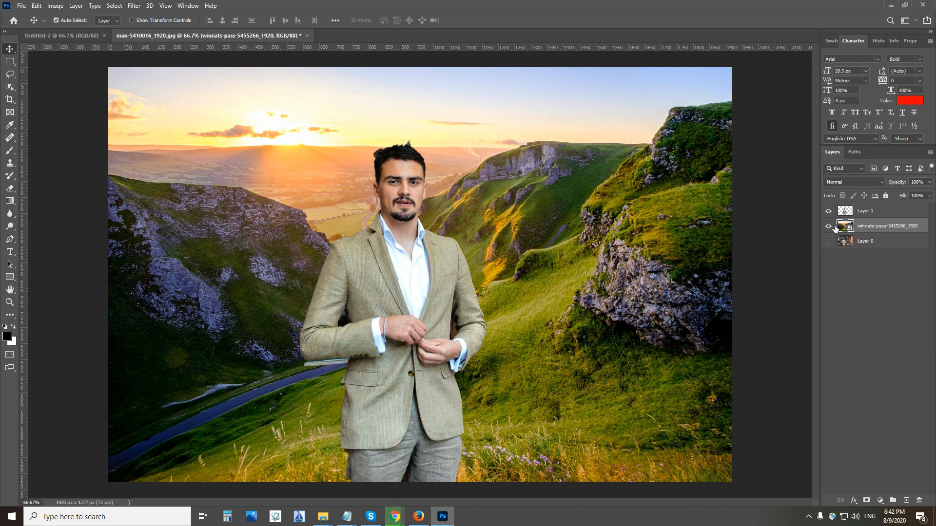
# Step: Add a new layer between the man and the landscape, filling it first with white and finally with black
pyautogui.click(906, 501)
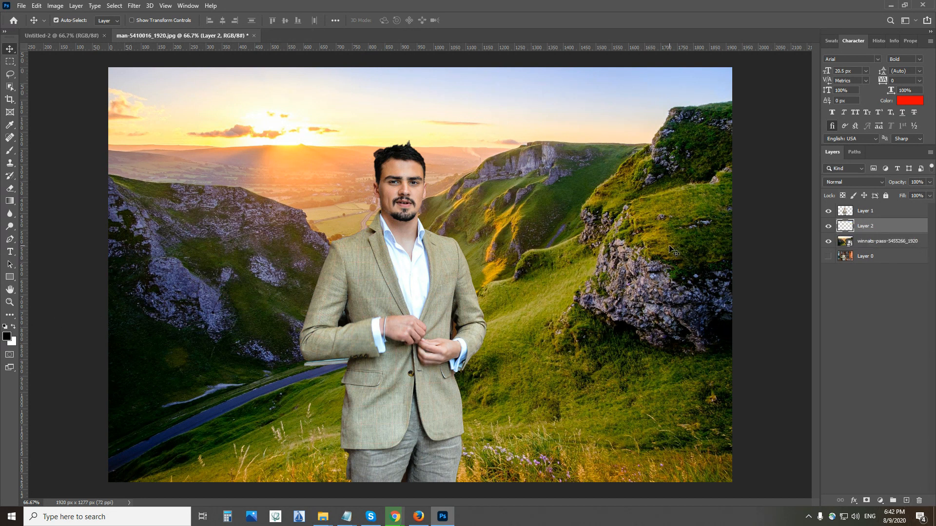
pyautogui.hotkey('ctrl', 'BackSpace')
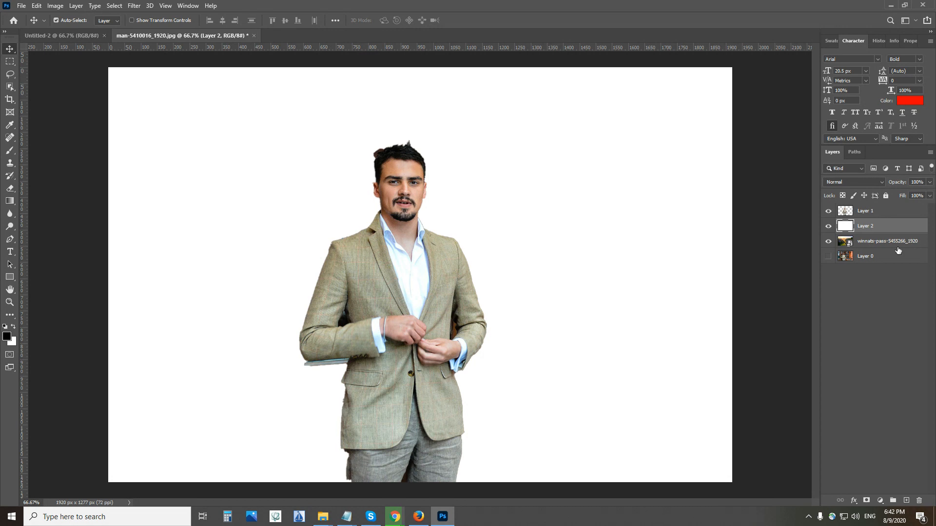
pyautogui.hotkey('alt', 'BackSpace')
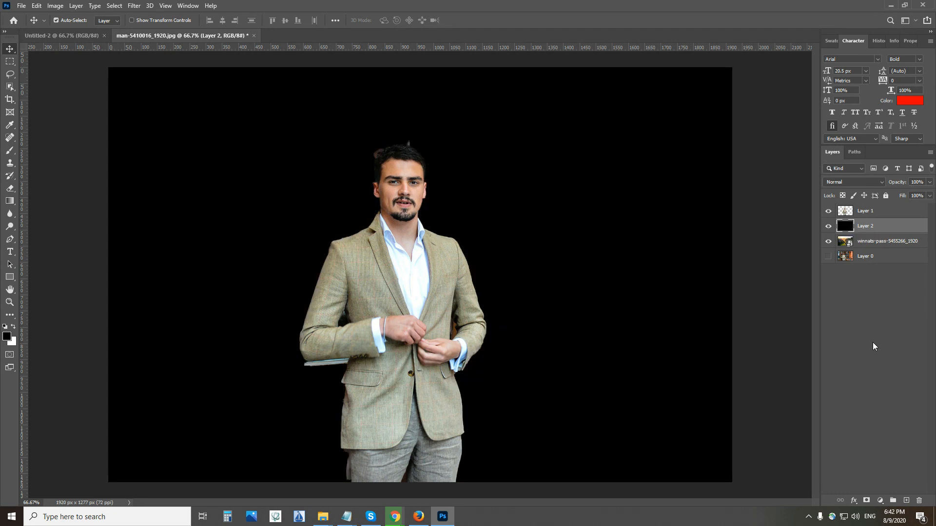
# Step: Add a new layer between the man cut-out and the black layer and fill it with red
pyautogui.click(905, 500)
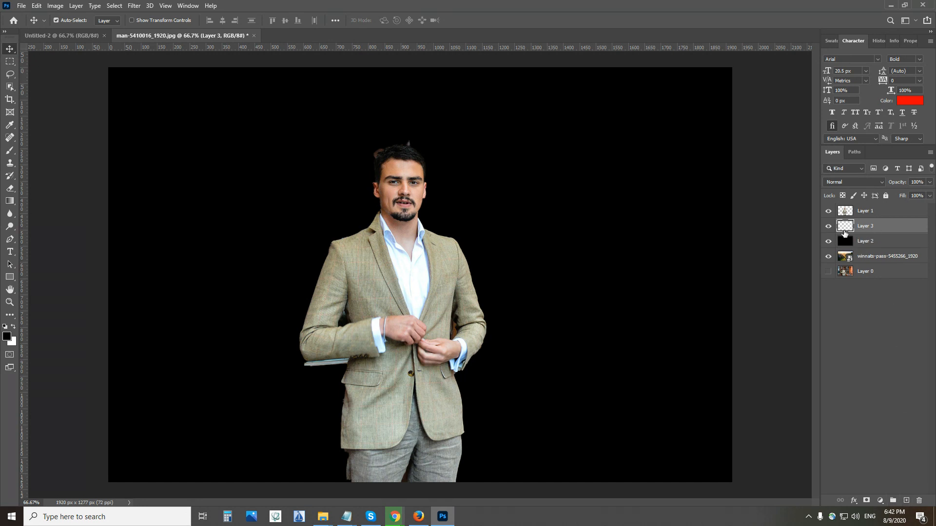
pyautogui.click(6, 337)
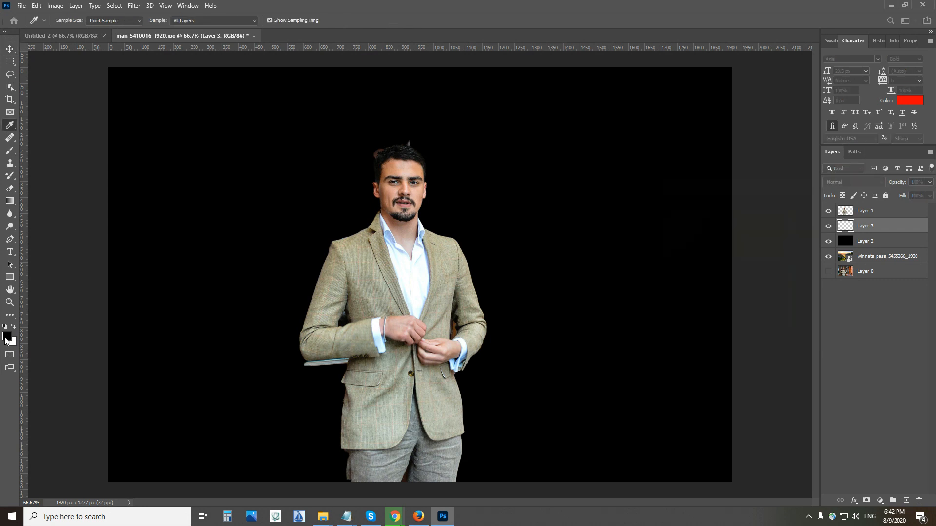
pyautogui.click(775, 214)
pyautogui.click(859, 203)
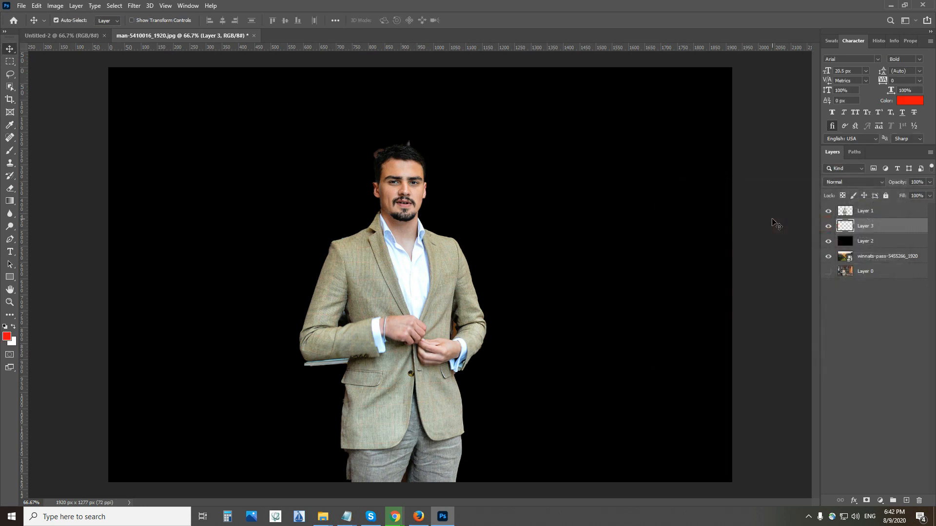
pyautogui.hotkey('alt', 'BackSpace')
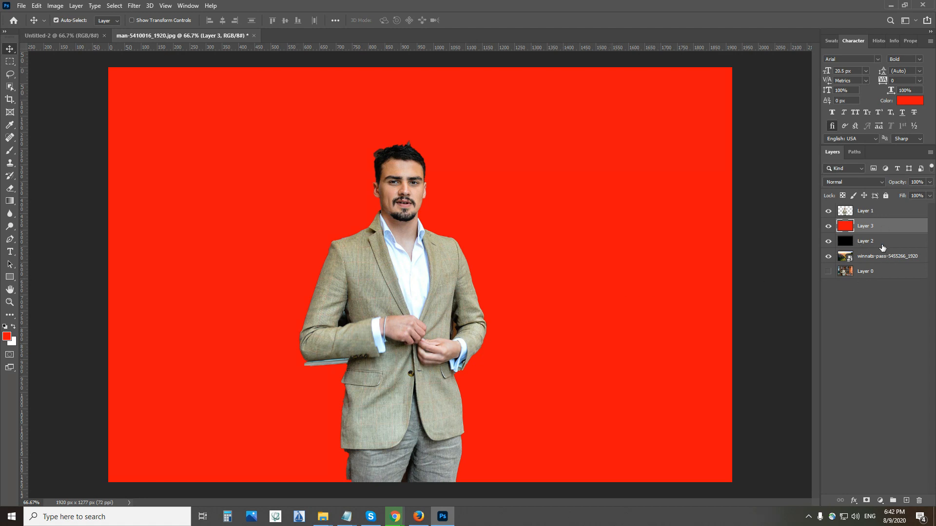
# Step: Copy the man cut-out and the red layer together from the man document into the blank Untitled-2 document
pyautogui.click(873, 210)
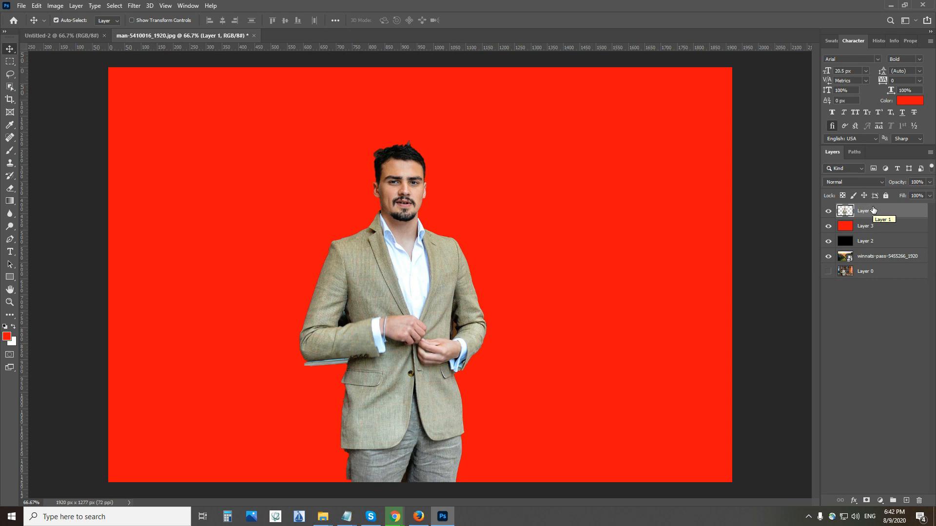
pyautogui.moveTo(395, 517)
pyautogui.keyDown('ctrl'); pyautogui.click(872, 226); pyautogui.keyUp('ctrl')
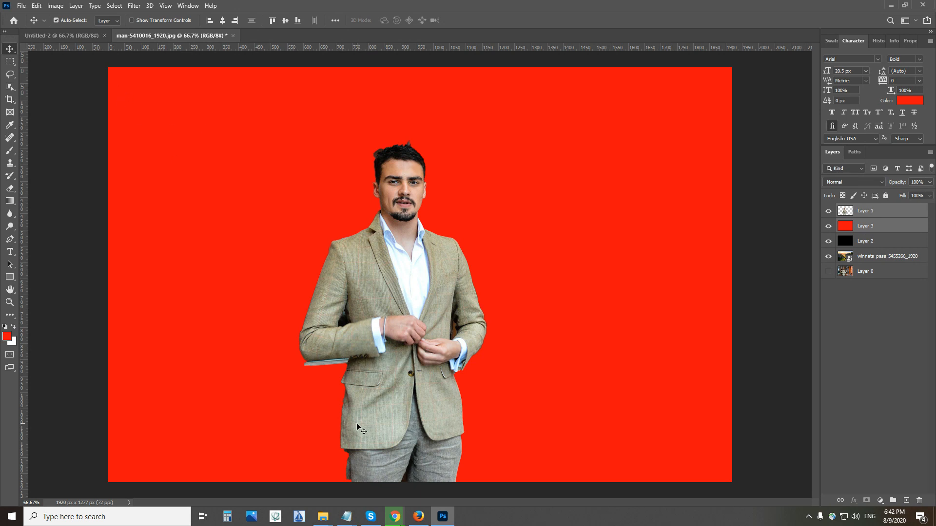
pyautogui.click(75, 36)
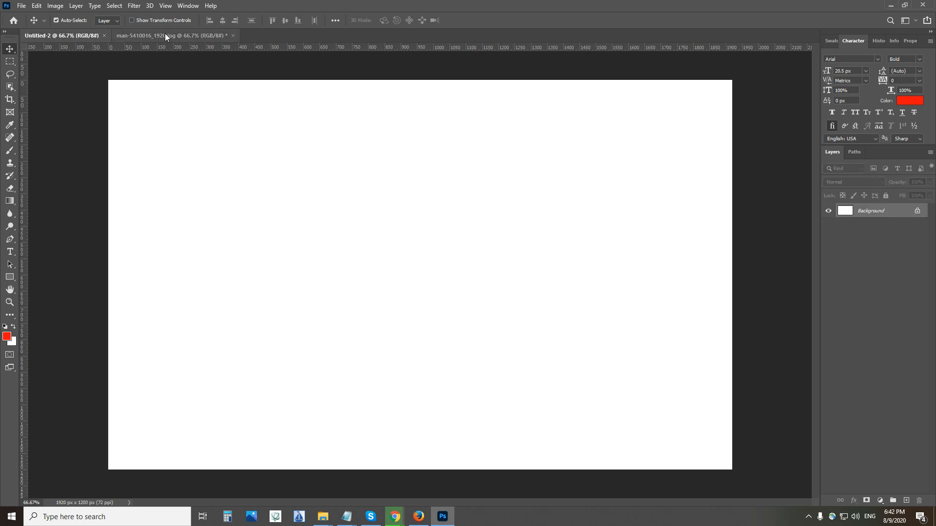
pyautogui.moveTo(165, 35); pyautogui.dragTo(56, 308)
pyautogui.moveTo(870, 211); pyautogui.dragTo(319, 177)
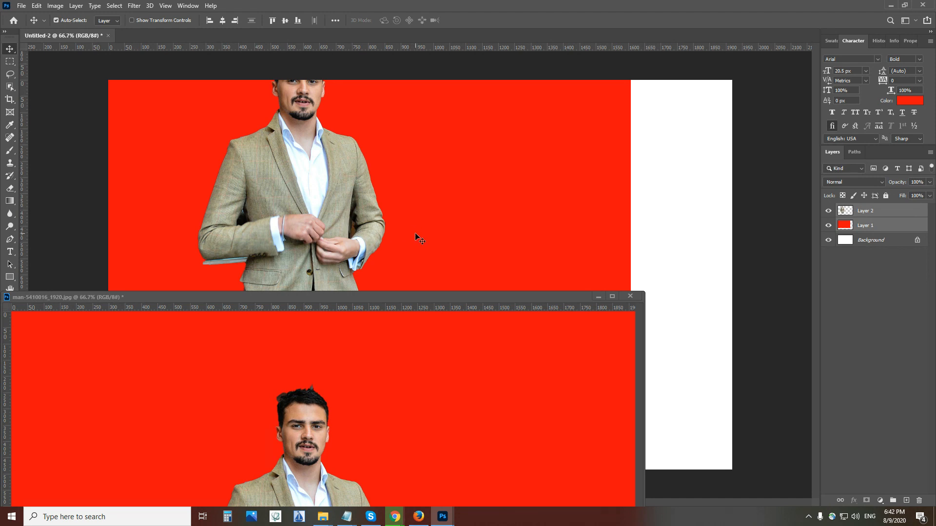
pyautogui.click(598, 296)
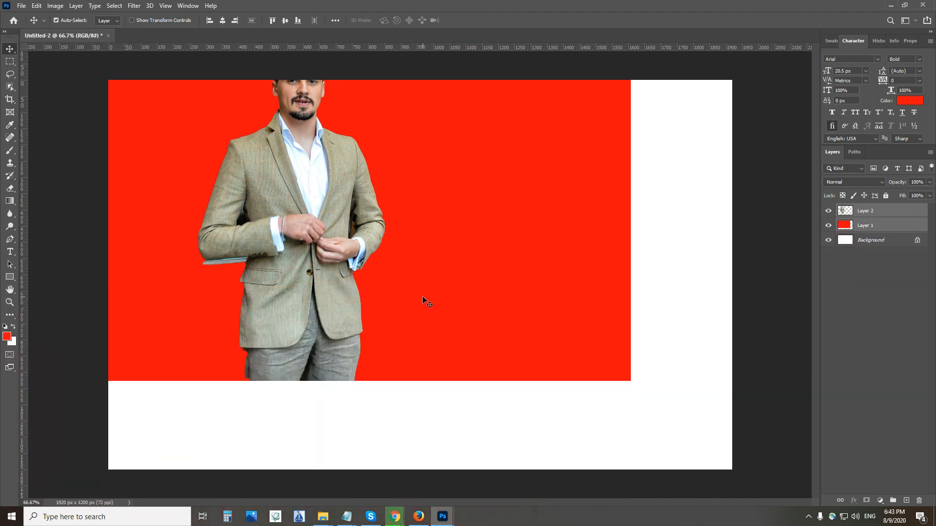
# Step: Try moving the copied man and red layers straight down to the canvas's lower edge
pyautogui.hotkey('shift', 'Down')
pyautogui.hotkey('shift', 'Down')
pyautogui.hotkey('shift', 'Down')
pyautogui.hotkey('shift', 'Down')
pyautogui.hotkey('shift', 'Down')
pyautogui.hotkey('shift', 'Down')
pyautogui.hotkey('shift', 'Down')
pyautogui.hotkey('shift', 'Down')
pyautogui.hotkey('shift', 'Down')
pyautogui.hotkey('shift', 'Down')
pyautogui.hotkey('shift', 'Down')
pyautogui.hotkey('shift', 'Down')
pyautogui.hotkey('shift', 'Down')
pyautogui.hotkey('shift', 'Down')
pyautogui.hotkey('shift', 'Down')
pyautogui.hotkey('shift', 'Down')
pyautogui.hotkey('shift', 'Down')
pyautogui.hotkey('shift', 'Down')
pyautogui.hotkey('shift', 'Down')
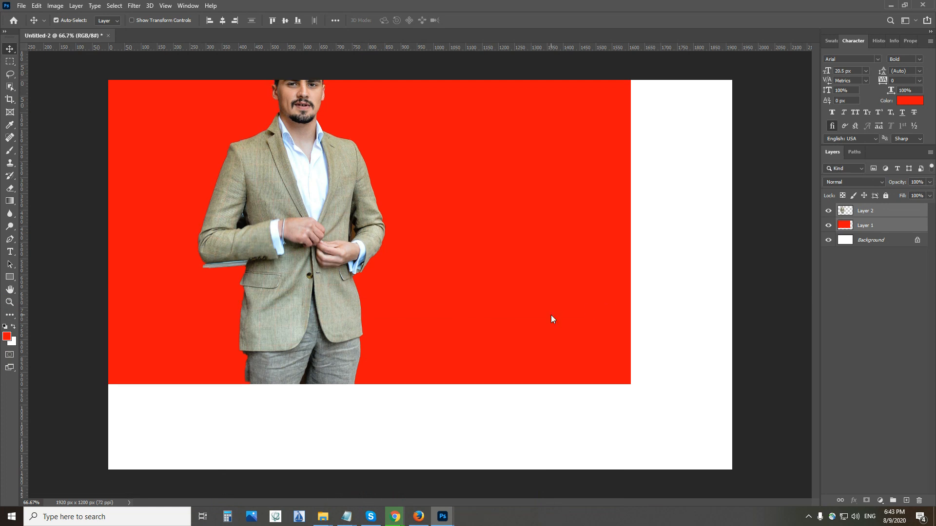
pyautogui.hotkey('shift', 'Down')
pyautogui.hotkey('shift', 'Down')
pyautogui.hotkey('shift', 'Down')
pyautogui.hotkey('shift', 'Down')
pyautogui.hotkey('shift', 'Down')
pyautogui.hotkey('shift', 'Down')
pyautogui.hotkey('shift', 'Down')
pyautogui.hotkey('shift', 'Down')
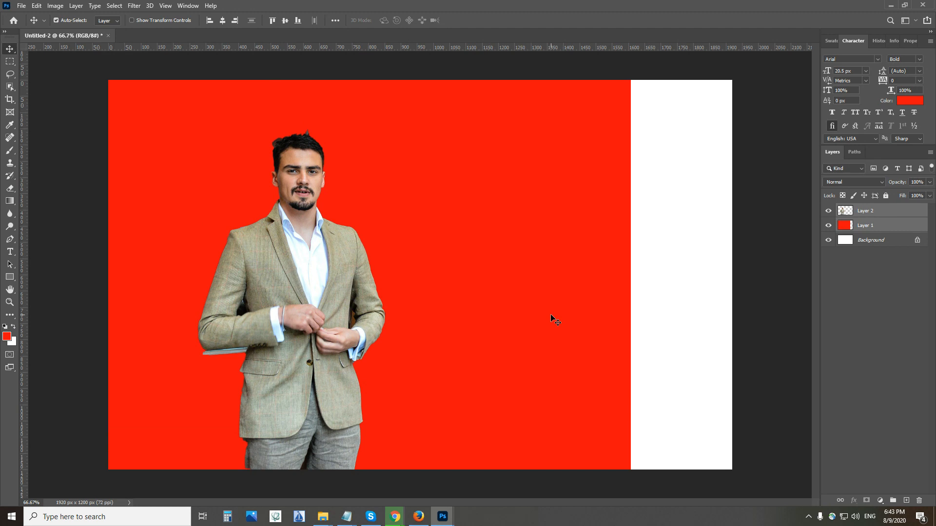
pyautogui.moveTo(294, 322); pyautogui.dragTo(235, 330)
pyautogui.hotkey('ctrl', 'z')
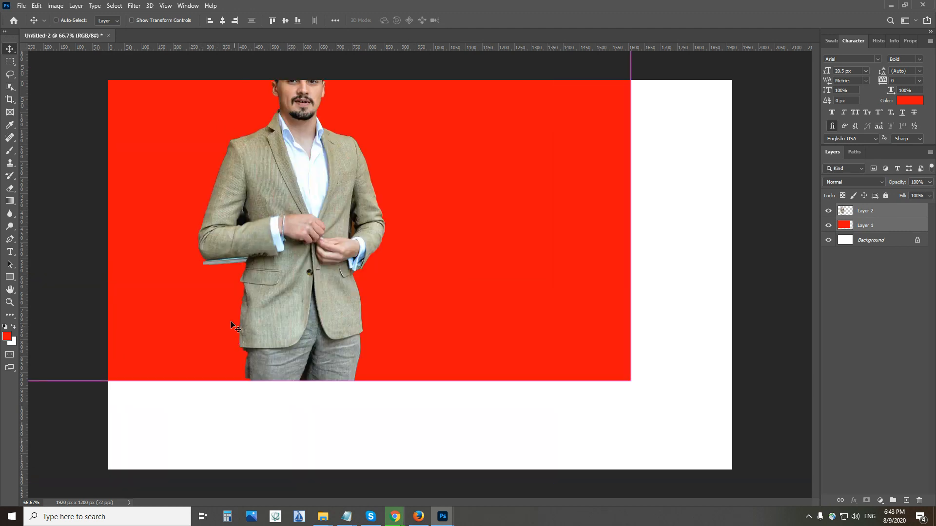
# Step: Move the man and red layers down to the canvas's lower edge and narrow the red layer to a left strip about 700 px wide
pyautogui.moveTo(294, 287); pyautogui.dragTo(296, 380)
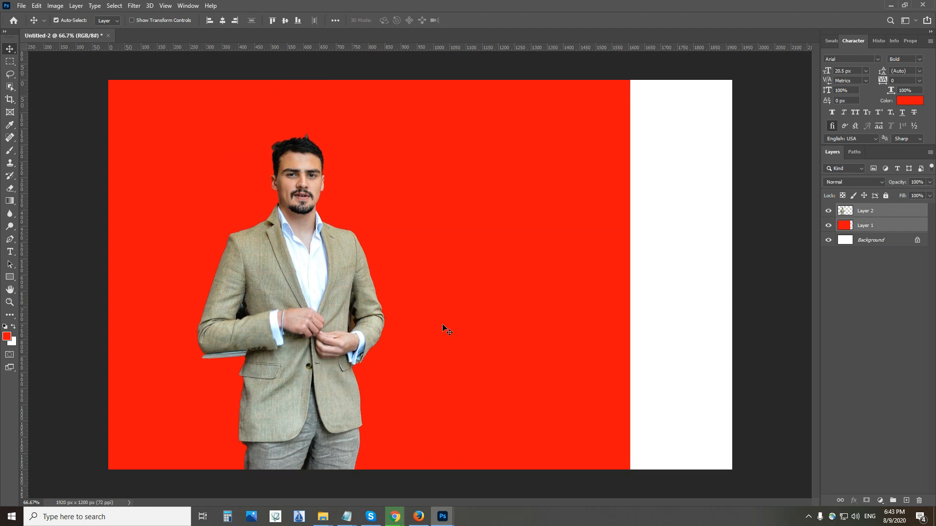
pyautogui.click(898, 213)
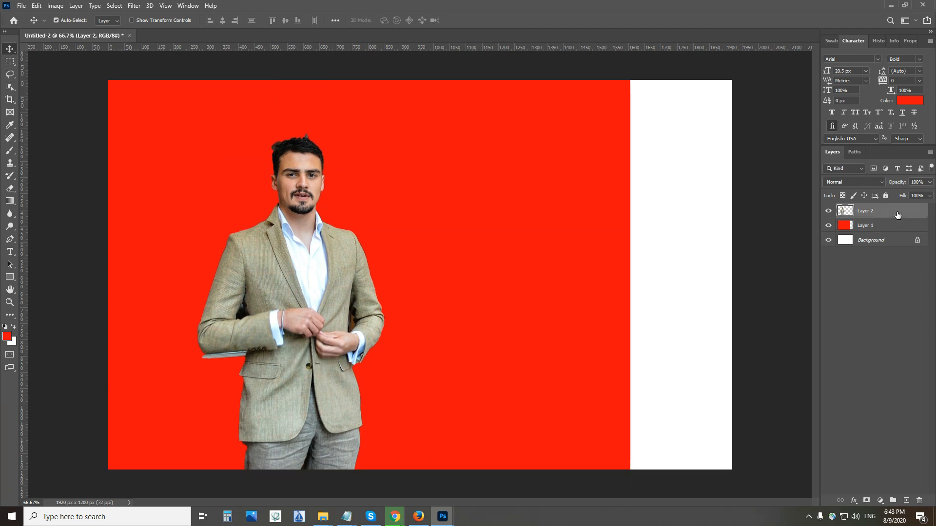
pyautogui.click(576, 263)
pyautogui.hotkey('ctrl', 't')
pyautogui.moveTo(631, 266); pyautogui.dragTo(337, 311)
pyautogui.press('Return')
# Step: Move the man cut-out horizontally to the left until he stands centred on the red strip
pyautogui.click(316, 265)
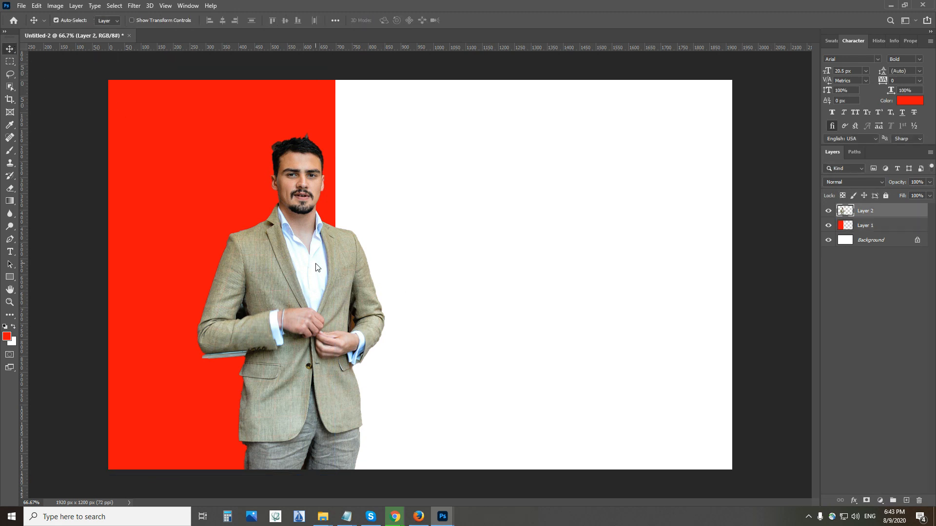
pyautogui.hotkey('shift', 'Left')
pyautogui.hotkey('shift', 'Left')
pyautogui.hotkey('shift', 'Left')
pyautogui.hotkey('shift', 'Left')
pyautogui.hotkey('shift', 'Left')
pyautogui.hotkey('shift', 'Left')
pyautogui.hotkey('shift', 'Left')
pyautogui.hotkey('shift', 'Left')
pyautogui.hotkey('shift', 'Left')
pyautogui.hotkey('shift', 'Left')
pyautogui.hotkey('shift', 'Left')
pyautogui.hotkey('shift', 'Left')
pyautogui.hotkey('shift', 'Left')
pyautogui.hotkey('shift', 'Left')
pyautogui.hotkey('shift', 'Left')
pyautogui.hotkey('shift', 'Left')
pyautogui.hotkey('shift', 'Left')
pyautogui.hotkey('shift', 'Left')
pyautogui.hotkey('shift', 'Left')
pyautogui.hotkey('shift', 'Left')
pyautogui.hotkey('shift', 'Left')
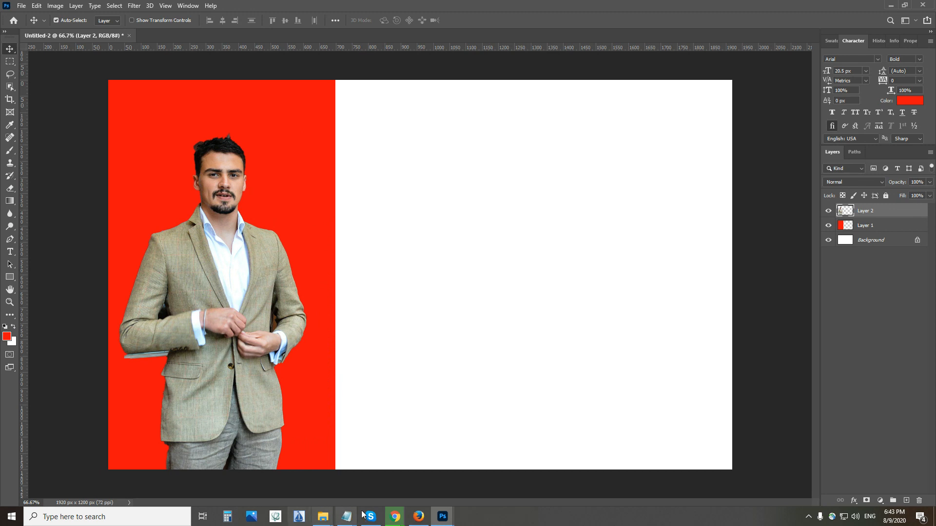
# Step: Copy the man cut-out and the black layer together from the man document into Untitled-2
pyautogui.moveTo(443, 516)
pyautogui.click(485, 474)
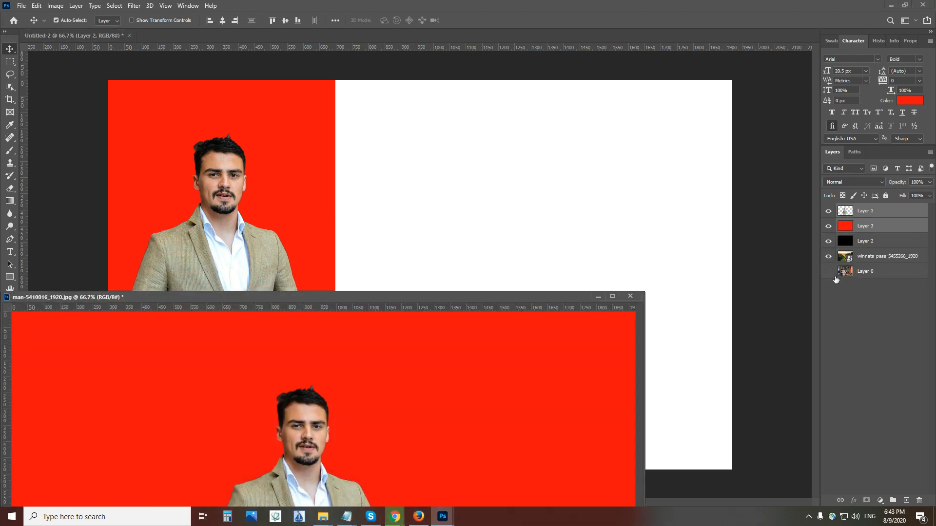
pyautogui.click(876, 212)
pyautogui.keyDown('ctrl'); pyautogui.click(870, 241); pyautogui.keyUp('ctrl')
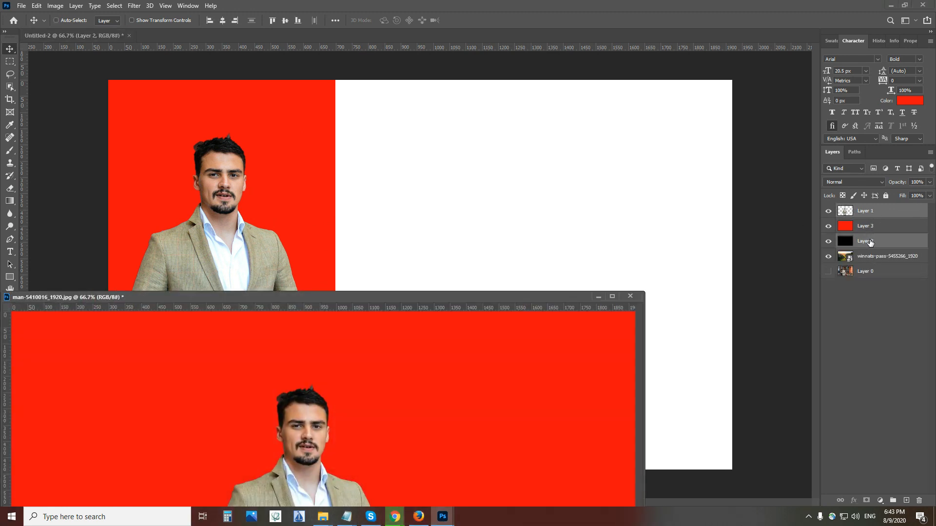
pyautogui.moveTo(872, 213); pyautogui.dragTo(501, 190)
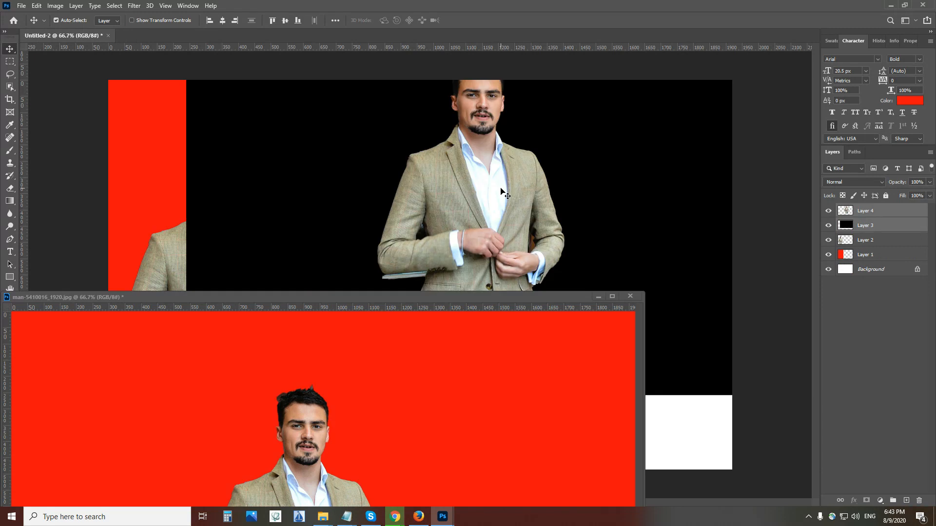
pyautogui.click(598, 296)
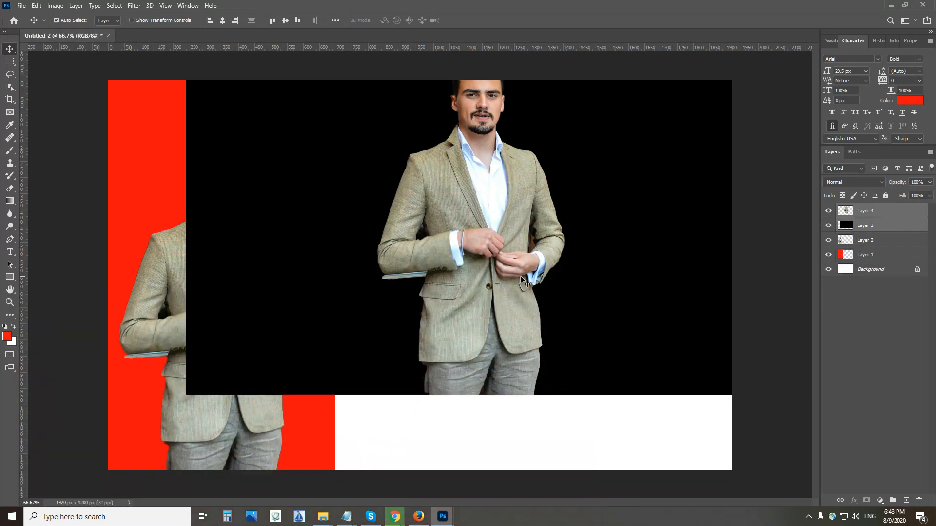
# Step: Move the second man cut-out and the black layer straight down to the canvas's lower edge
pyautogui.click(880, 225)
pyautogui.keyDown('shift'); pyautogui.click(875, 212); pyautogui.keyUp('shift')
pyautogui.hotkey('shift', 'Down')
pyautogui.hotkey('shift', 'Down')
pyautogui.hotkey('shift', 'Down')
pyautogui.hotkey('shift', 'Down')
pyautogui.hotkey('shift', 'Down')
pyautogui.hotkey('shift', 'Down')
pyautogui.hotkey('shift', 'Down')
pyautogui.hotkey('shift', 'Down')
pyautogui.hotkey('shift', 'Down')
pyautogui.hotkey('shift', 'Down')
pyautogui.hotkey('shift', 'Down')
pyautogui.hotkey('shift', 'Down')
pyautogui.hotkey('shift', 'Down')
pyautogui.hotkey('shift', 'Down')
pyautogui.hotkey('shift', 'Down')
pyautogui.hotkey('shift', 'Down')
pyautogui.hotkey('shift', 'Down')
pyautogui.hotkey('shift', 'Down')
pyautogui.hotkey('shift', 'Down')
pyautogui.hotkey('shift', 'Down')
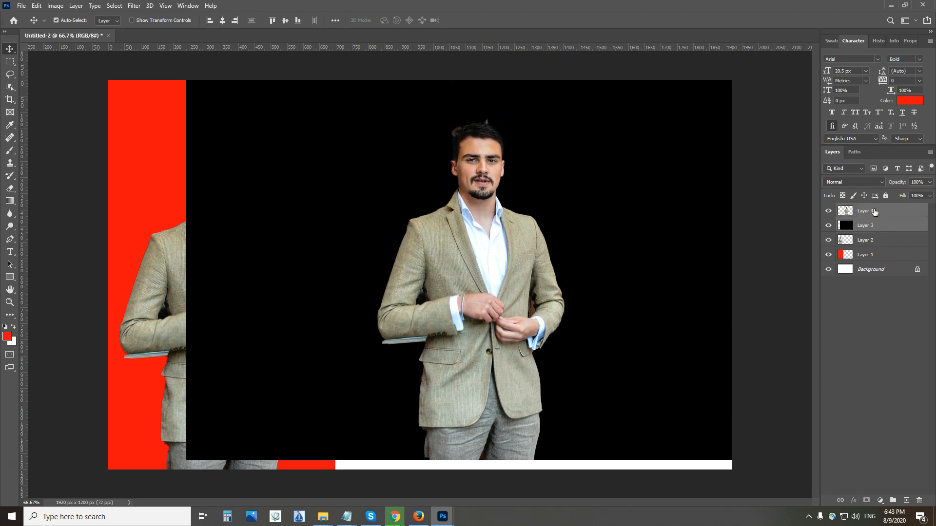
pyautogui.hotkey('shift', 'Down')
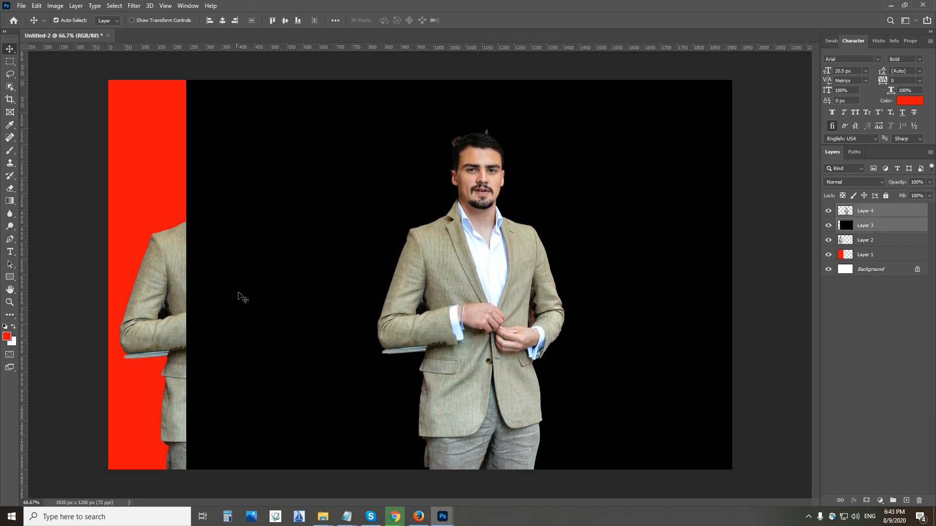
# Step: Narrow the black layer from both sides into a strip about 745 px wide, starting at the red strip's right edge
pyautogui.hotkey('ctrl', 't')
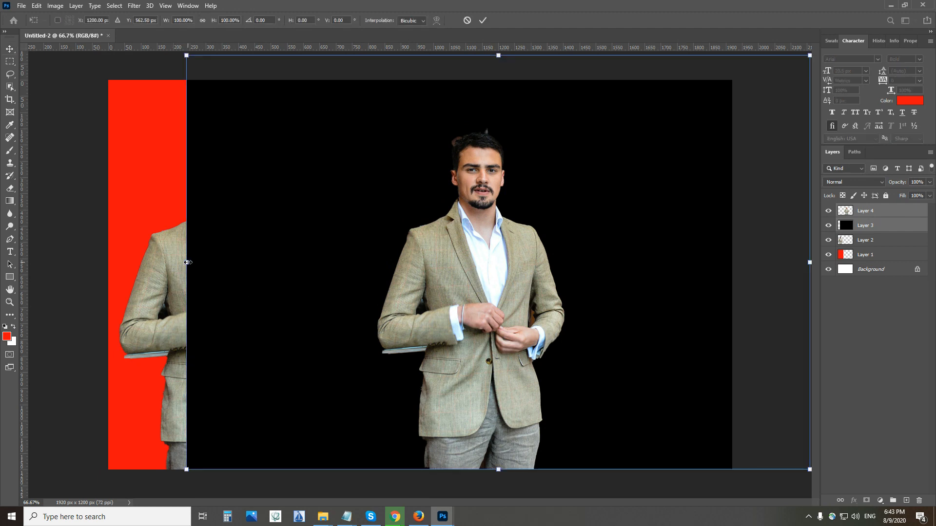
pyautogui.click(869, 226)
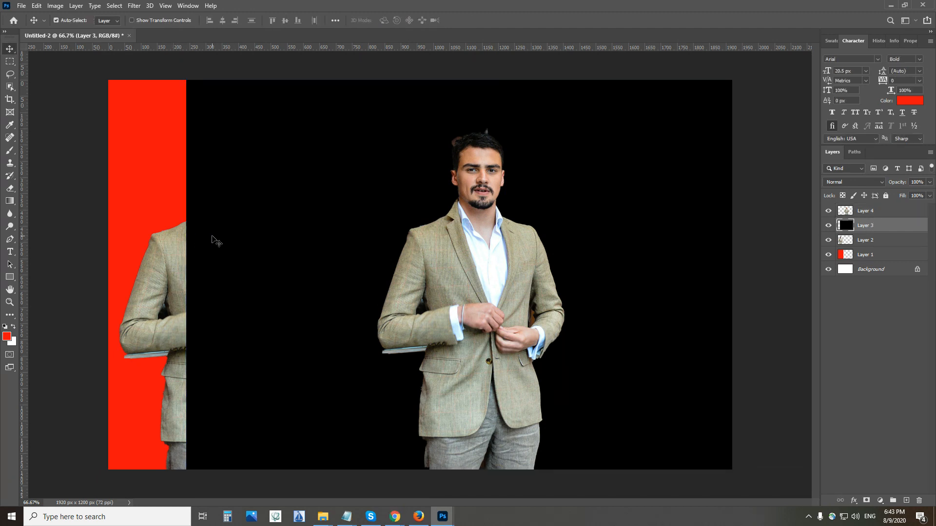
pyautogui.hotkey('ctrl', 't')
pyautogui.moveTo(186, 264); pyautogui.dragTo(336, 283)
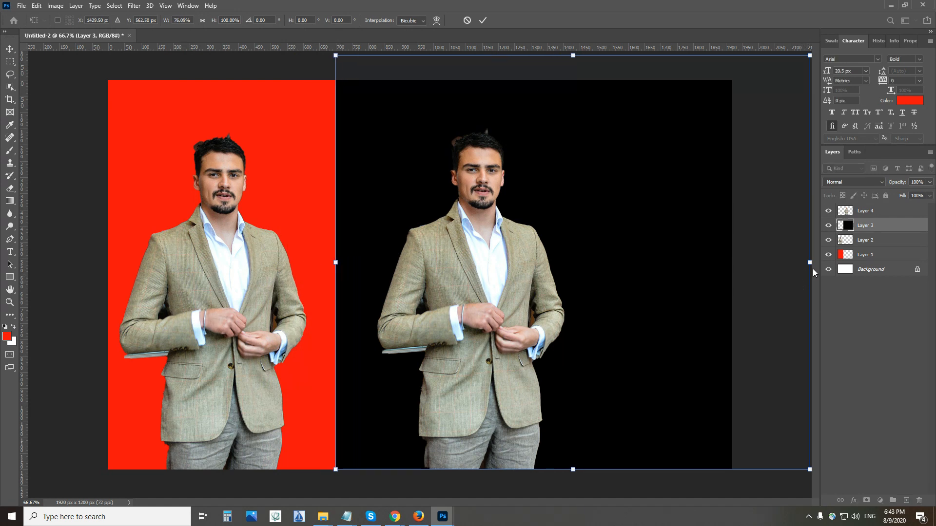
pyautogui.moveTo(809, 262); pyautogui.dragTo(576, 307)
pyautogui.press('Return')
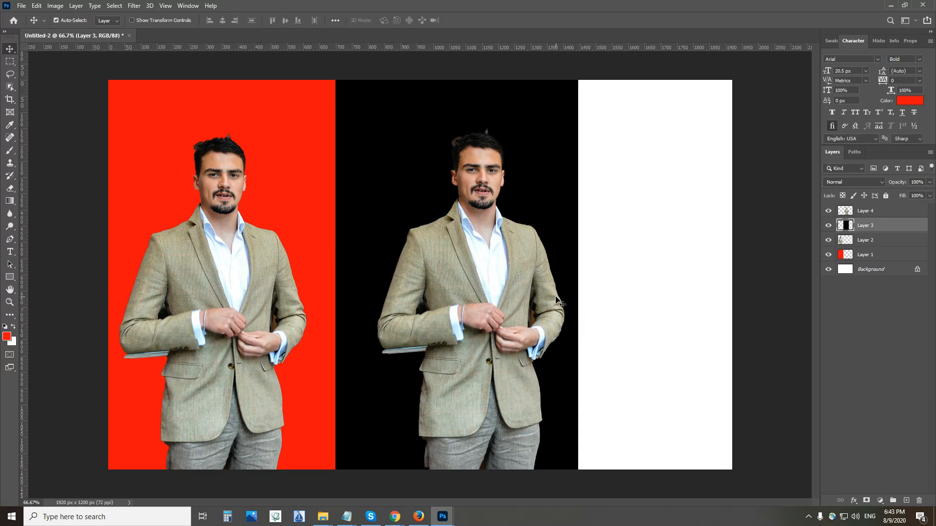
# Step: Shift the second man left within the black strip and narrow the strip's right side to about 675 px wide overall
pyautogui.moveTo(485, 311); pyautogui.dragTo(454, 312)
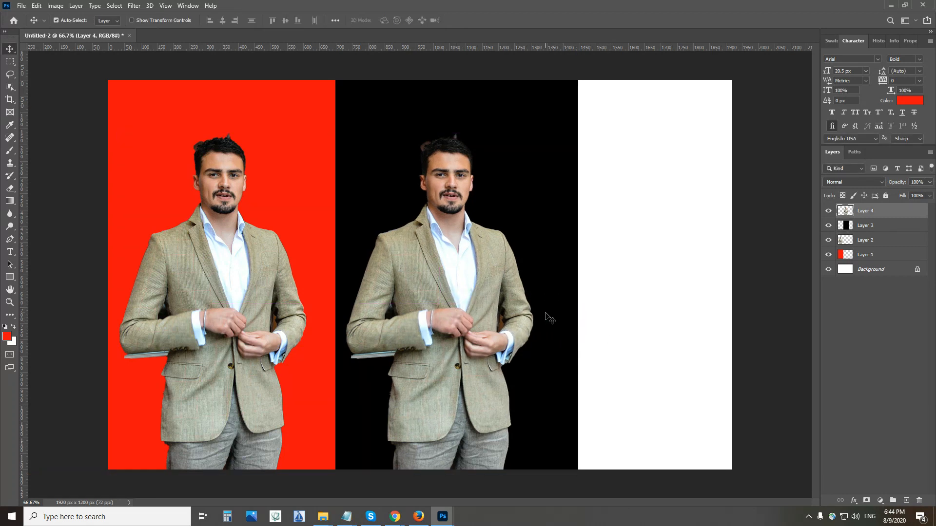
pyautogui.click(543, 317)
pyautogui.hotkey('ctrl', 't')
pyautogui.moveTo(575, 262); pyautogui.dragTo(555, 263)
pyautogui.press('Return')
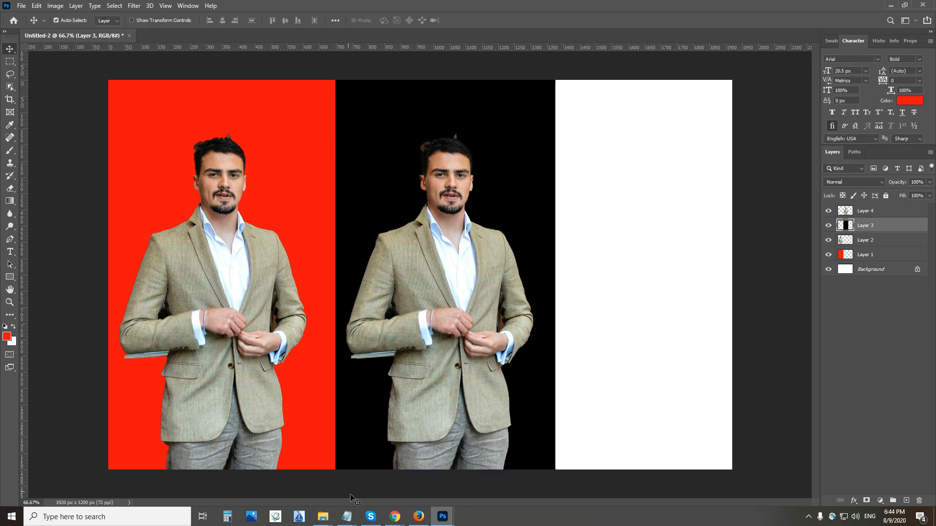
# Step: Copy the man cut-out and the winnats-pass-5455266_1920 landscape together from the man document into Untitled-2
pyautogui.moveTo(323, 515)
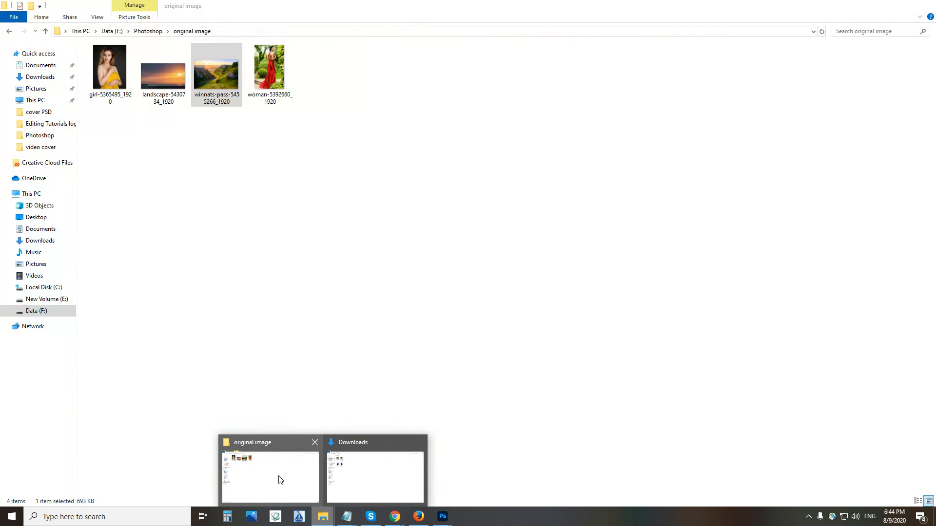
pyautogui.click(472, 493)
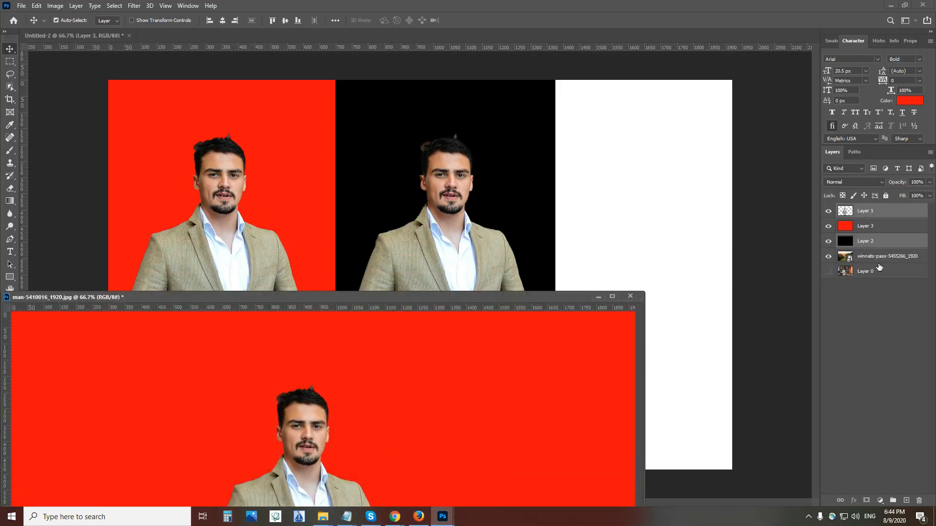
pyautogui.click(885, 256)
pyautogui.keyDown('ctrl'); pyautogui.click(874, 217); pyautogui.keyUp('ctrl')
pyautogui.moveTo(866, 212); pyautogui.dragTo(728, 222)
pyautogui.click(597, 297)
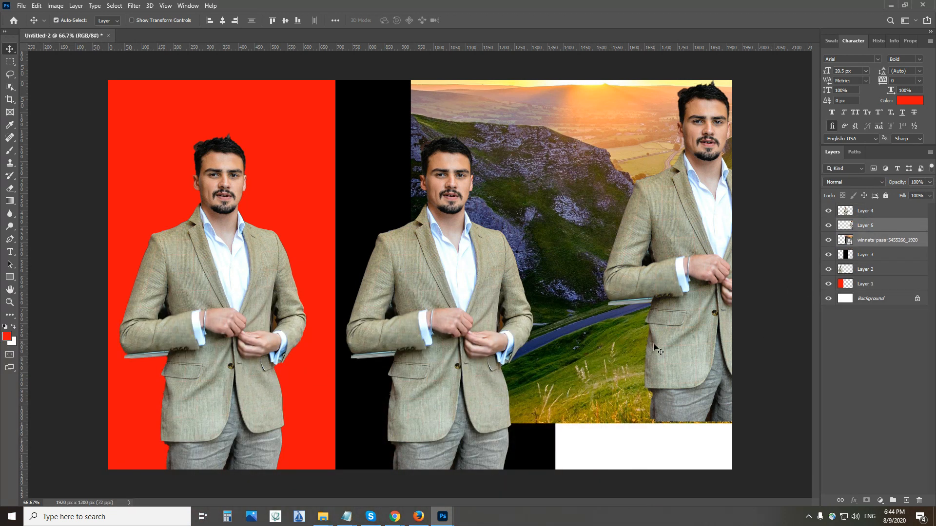
# Step: Move the third man and the landscape down to the canvas's lower edge and left until the man stands in the right third
pyautogui.hotkey('shift', 'Down')
pyautogui.hotkey('shift', 'Down')
pyautogui.hotkey('shift', 'Down')
pyautogui.hotkey('shift', 'Down')
pyautogui.hotkey('shift', 'Down')
pyautogui.hotkey('shift', 'Down')
pyautogui.hotkey('shift', 'Down')
pyautogui.hotkey('shift', 'Down')
pyautogui.hotkey('shift', 'Down')
pyautogui.hotkey('shift', 'Down')
pyautogui.hotkey('shift', 'Down')
pyautogui.hotkey('shift', 'Down')
pyautogui.hotkey('shift', 'Down')
pyautogui.hotkey('shift', 'Down')
pyautogui.hotkey('shift', 'Down')
pyautogui.hotkey('shift', 'Down')
pyautogui.hotkey('shift', 'Down')
pyautogui.hotkey('shift', 'Down')
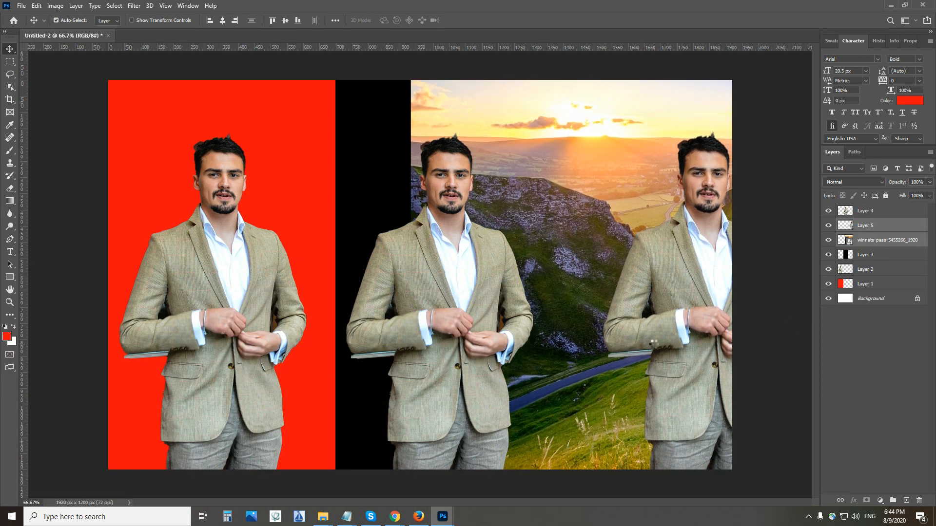
pyautogui.moveTo(699, 349); pyautogui.dragTo(637, 355)
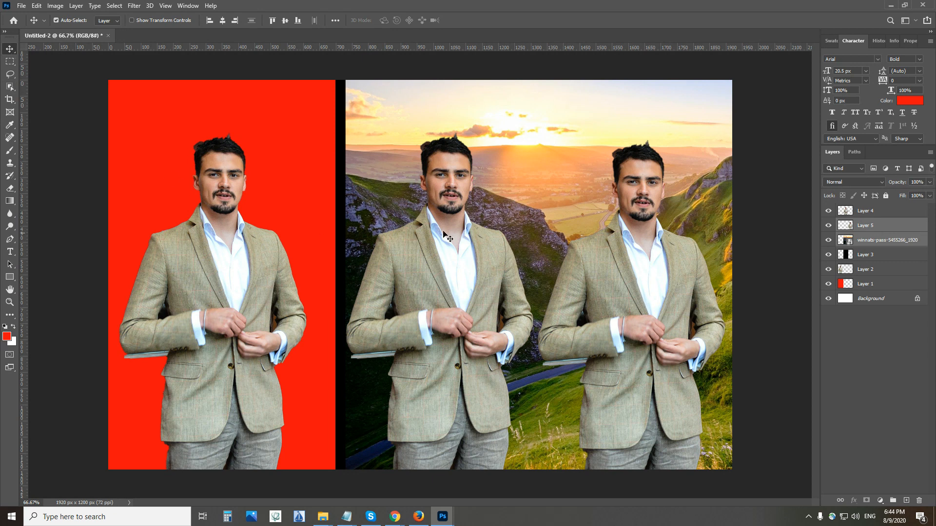
# Step: Select only the winnats-pass-5455266_1920 landscape layer
pyautogui.click(887, 213)
pyautogui.click(879, 243)
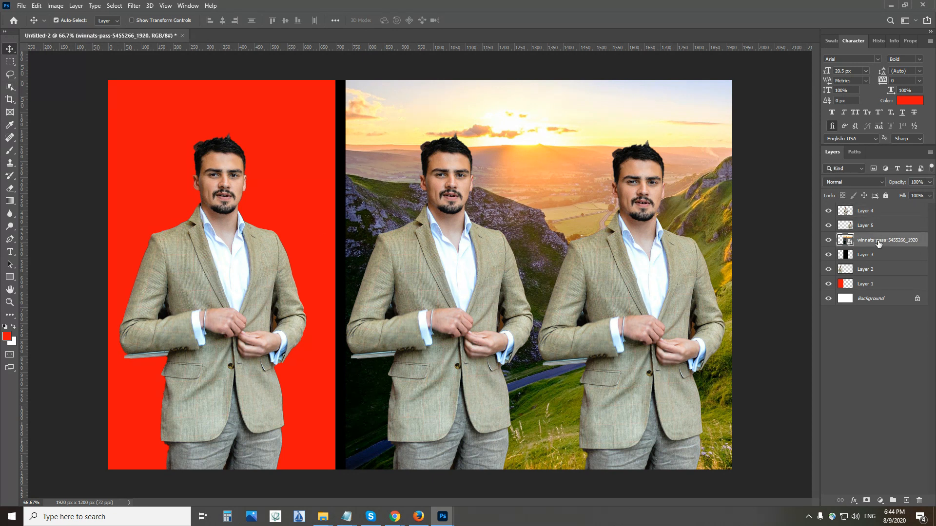